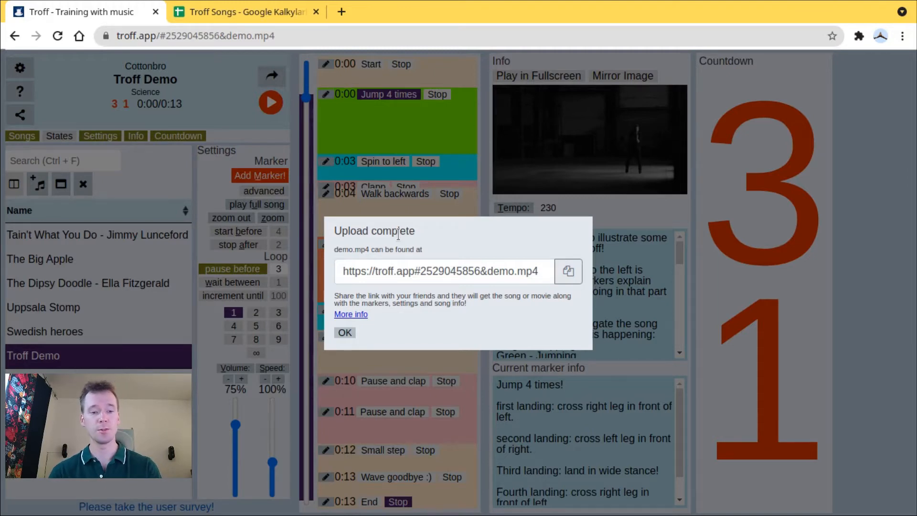
- Open troff.app in a new incognito window, accept the cookie consent and dismiss the welcome message
{"action": "key", "text": "ctrl+shift+n"}
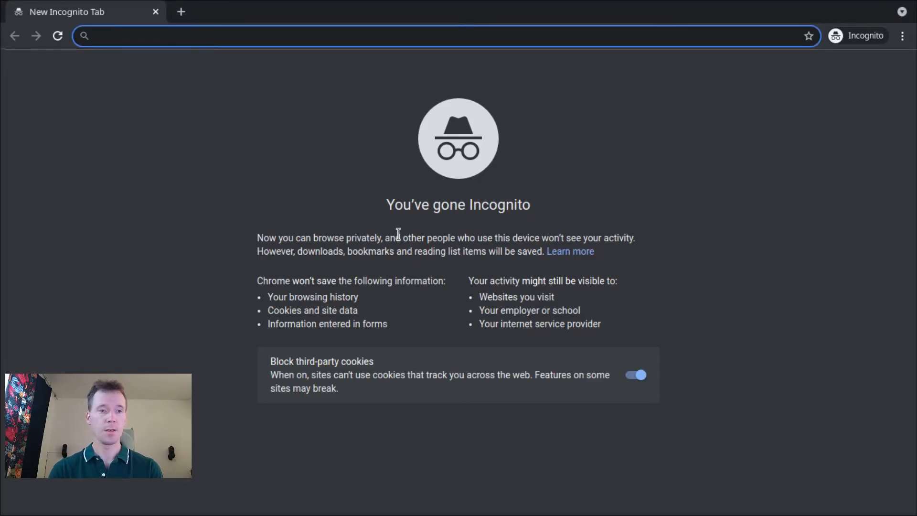
{"action": "type", "text": "troff.app"}
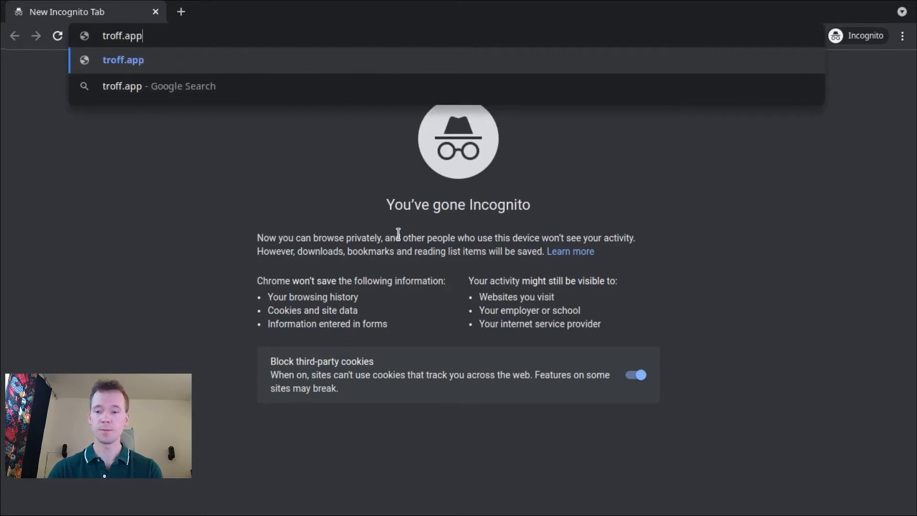
{"action": "key", "text": "Return"}
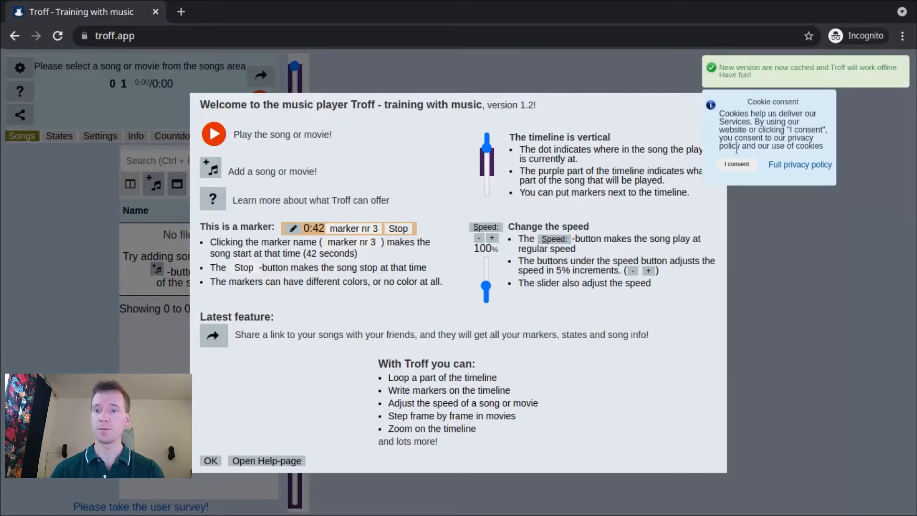
{"action": "left_click", "coordinate": [728, 164]}
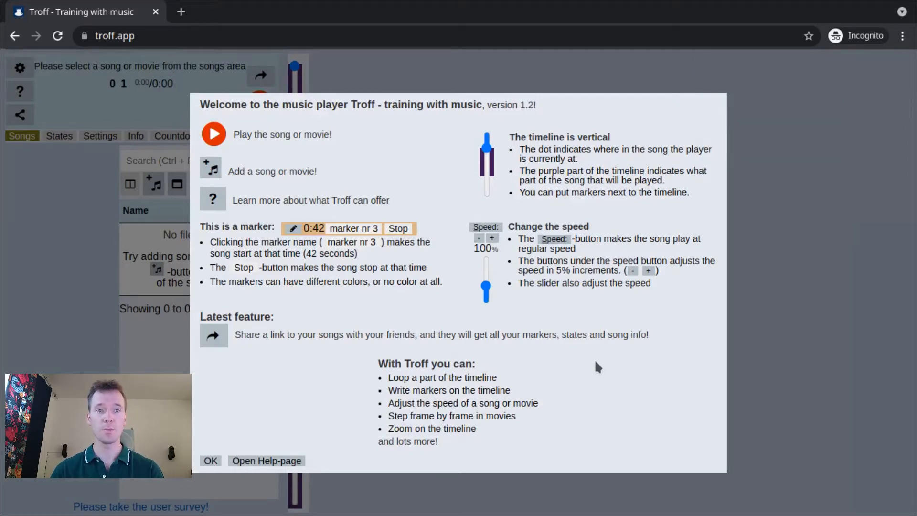
{"action": "left_click", "coordinate": [211, 460]}
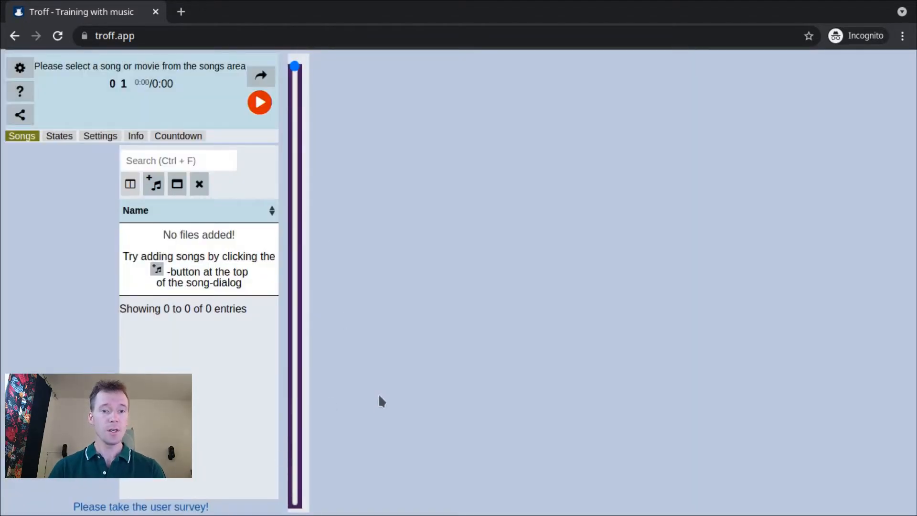
{"action": "right_click", "coordinate": [210, 35]}
{"action": "left_click", "coordinate": [255, 109]}
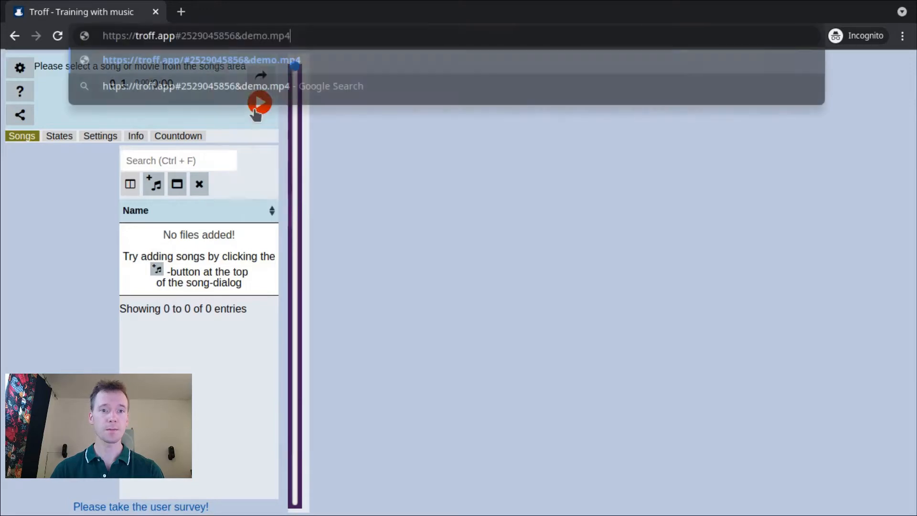
{"action": "key", "text": "Return"}
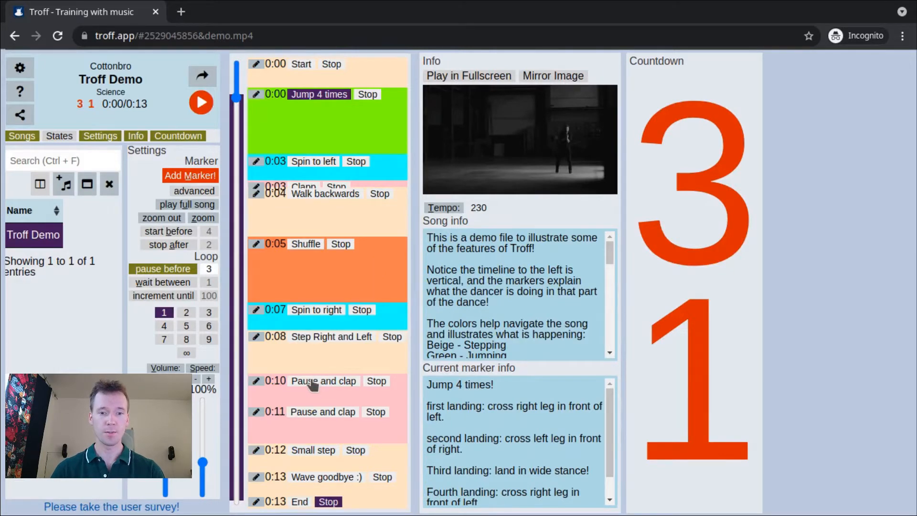
- Set playback to start at the 0:10 Pause and clap marker and stop at the Small step marker
{"action": "left_click", "coordinate": [314, 381]}
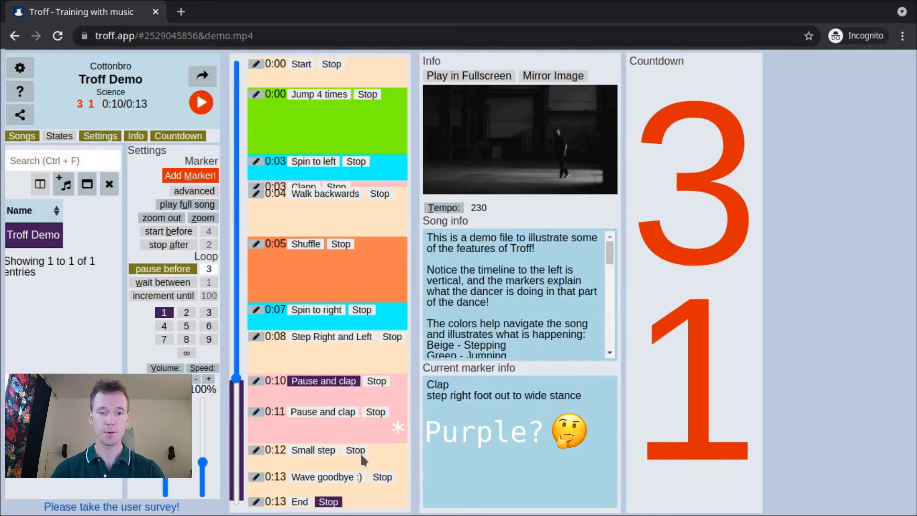
{"action": "left_click", "coordinate": [359, 452]}
{"action": "key", "text": "Return"}
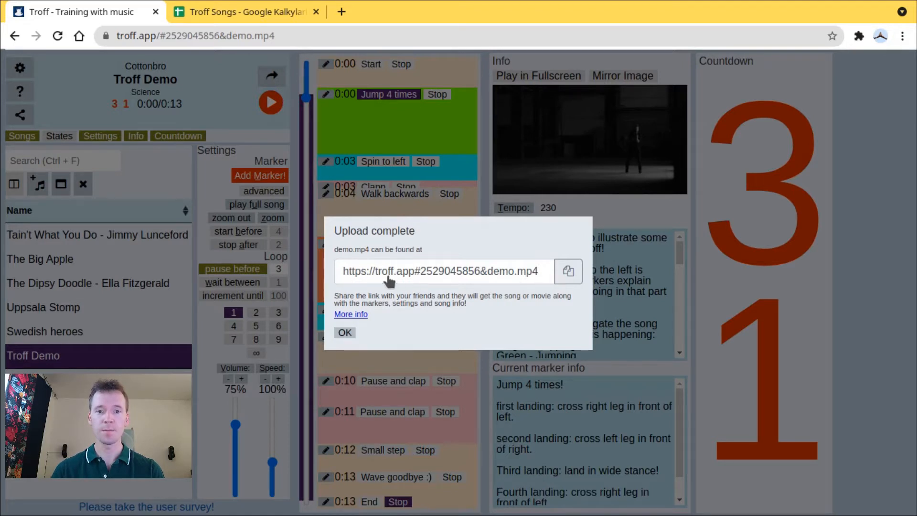
- Switch to the regular browser window, inspect the song's address and close the upload-complete message
{"action": "left_click", "coordinate": [140, 47]}
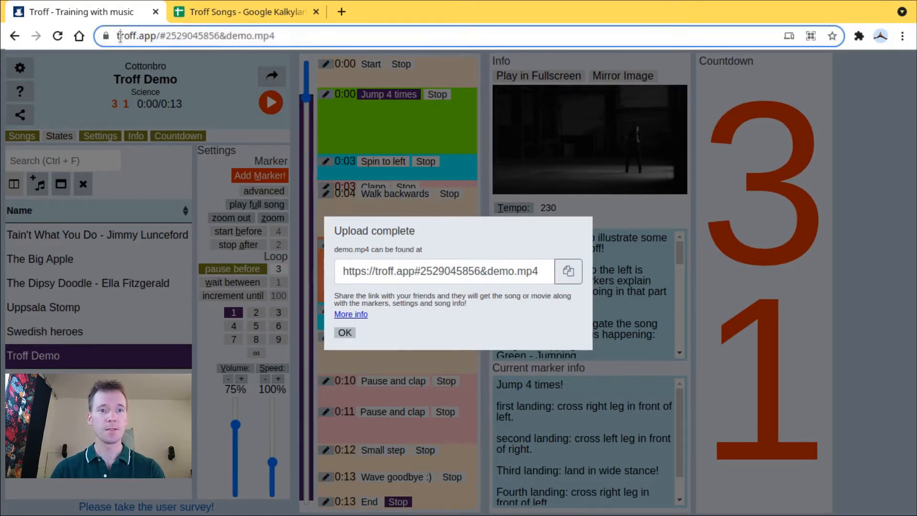
{"action": "left_click", "coordinate": [323, 36]}
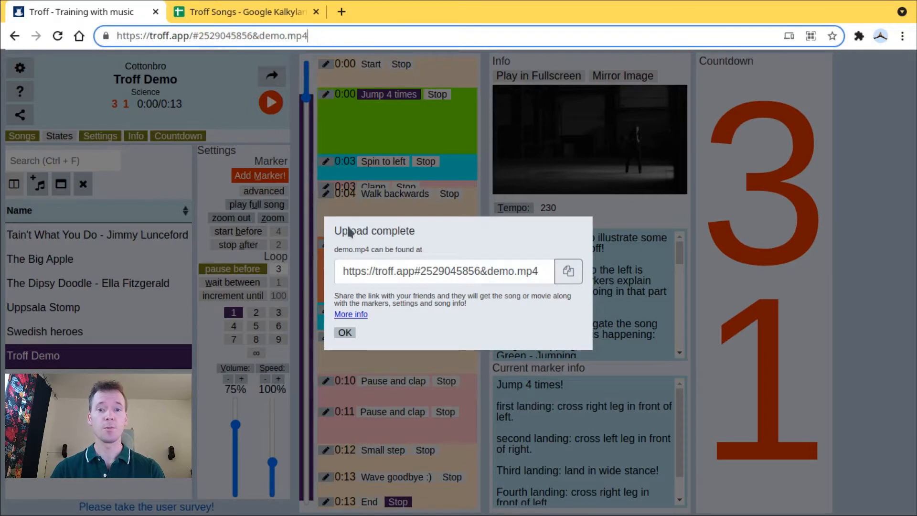
{"action": "left_click", "coordinate": [345, 332]}
- Examine the domain, number and file-name parts of the Troff Demo link in the address
{"action": "left_click_drag", "start_coordinate": [120, 37], "coordinate": [215, 40]}
{"action": "left_click", "coordinate": [355, 42]}
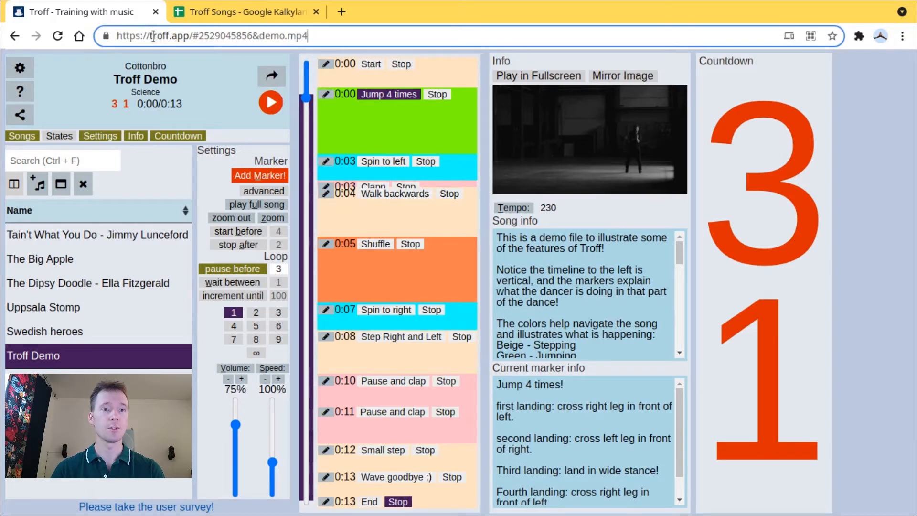
{"action": "double_click", "coordinate": [214, 39]}
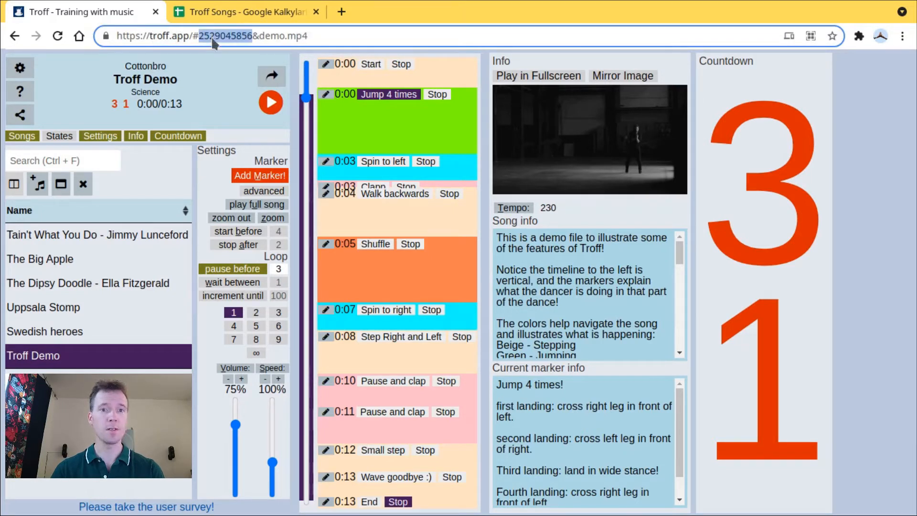
{"action": "left_click_drag", "start_coordinate": [259, 36], "coordinate": [346, 37]}
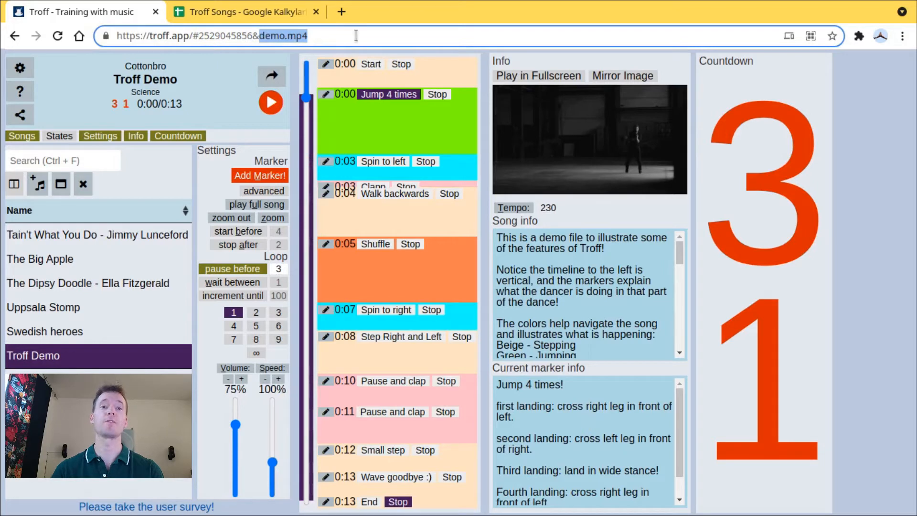
{"action": "left_click", "coordinate": [356, 36]}
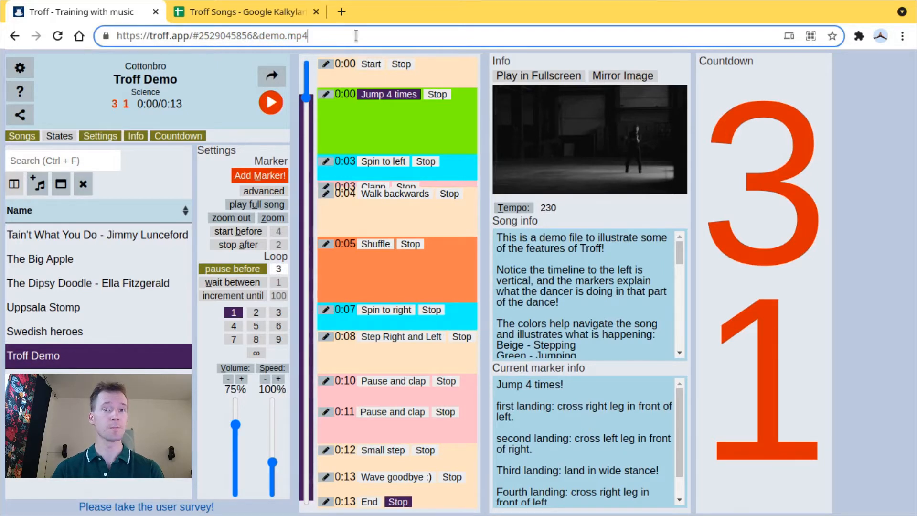
{"action": "left_click", "coordinate": [337, 126]}
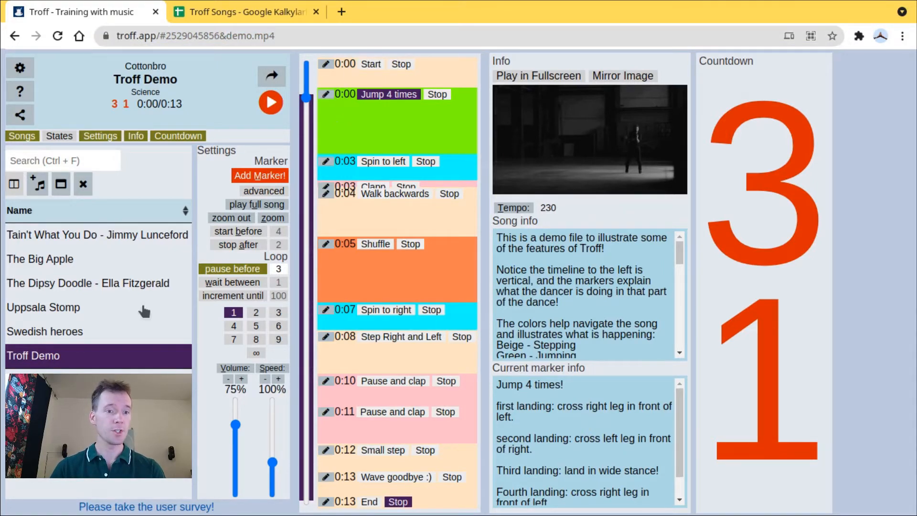
- Open The Big Apple to check its address, and reopen Troff Demo to compare its full link
{"action": "left_click", "coordinate": [55, 261]}
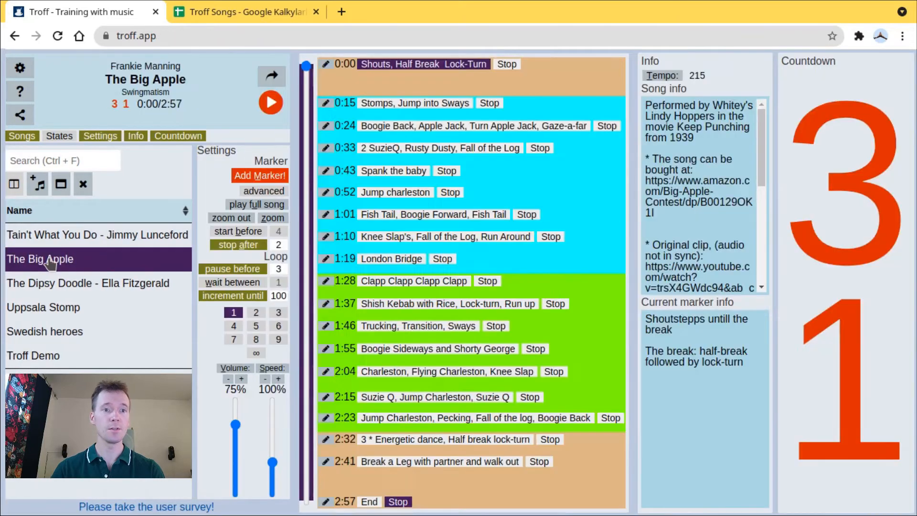
{"action": "left_click", "coordinate": [153, 36]}
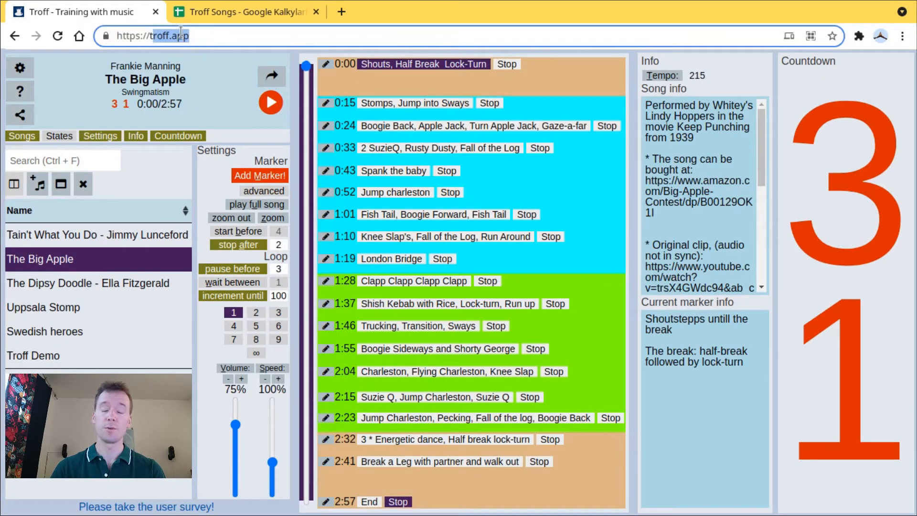
{"action": "left_click", "coordinate": [36, 357]}
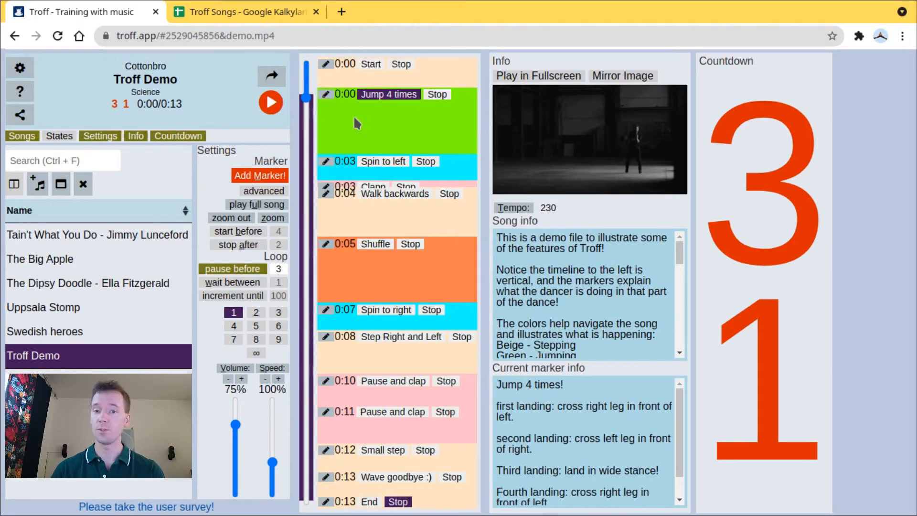
{"action": "left_click_drag", "start_coordinate": [125, 35], "coordinate": [331, 41]}
{"action": "left_click", "coordinate": [385, 122]}
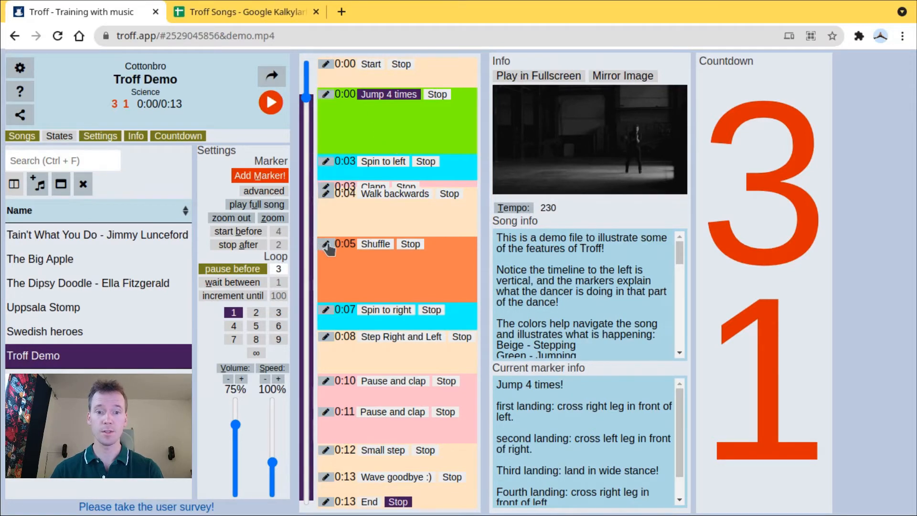
- Remove the Pause and clap marker at 0:11 from Troff Demo and check the page address
{"action": "left_click", "coordinate": [326, 414]}
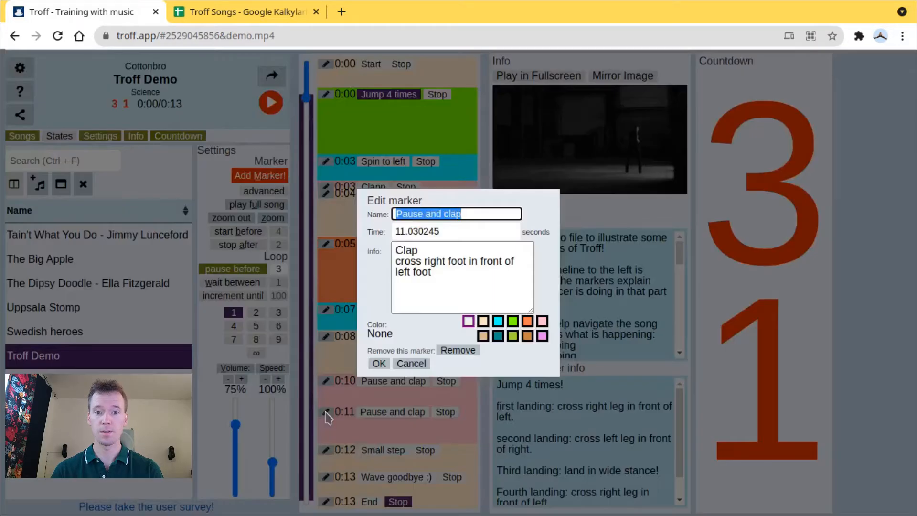
{"action": "left_click", "coordinate": [458, 352]}
{"action": "left_click", "coordinate": [299, 37]}
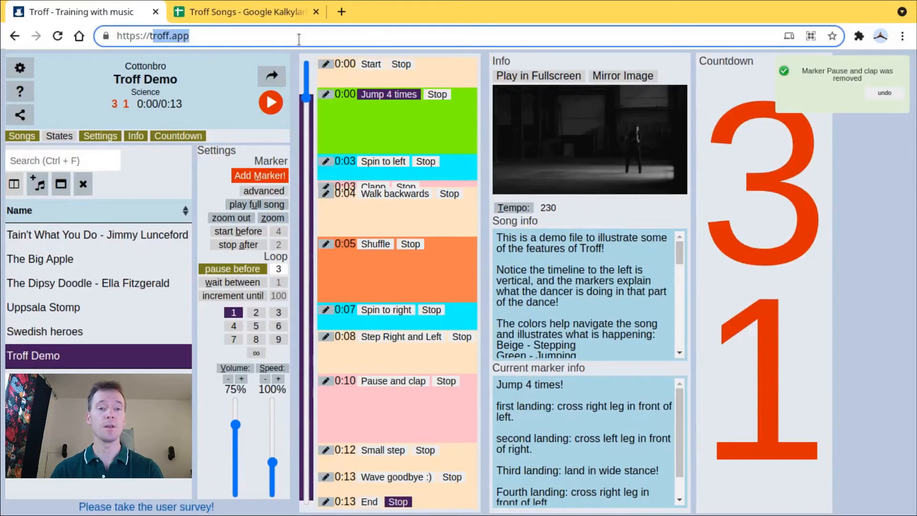
{"action": "left_click", "coordinate": [398, 274]}
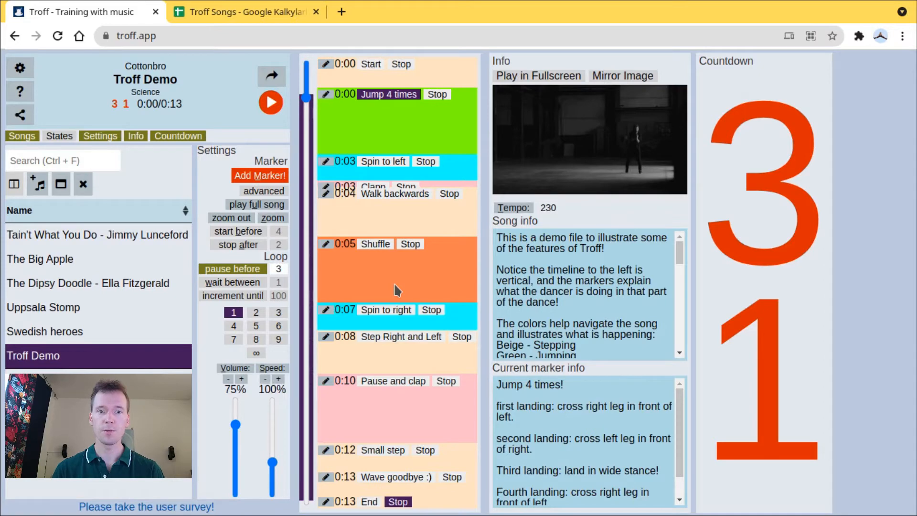
- Rename the Spin to left marker as Spin
{"action": "left_click", "coordinate": [327, 165]}
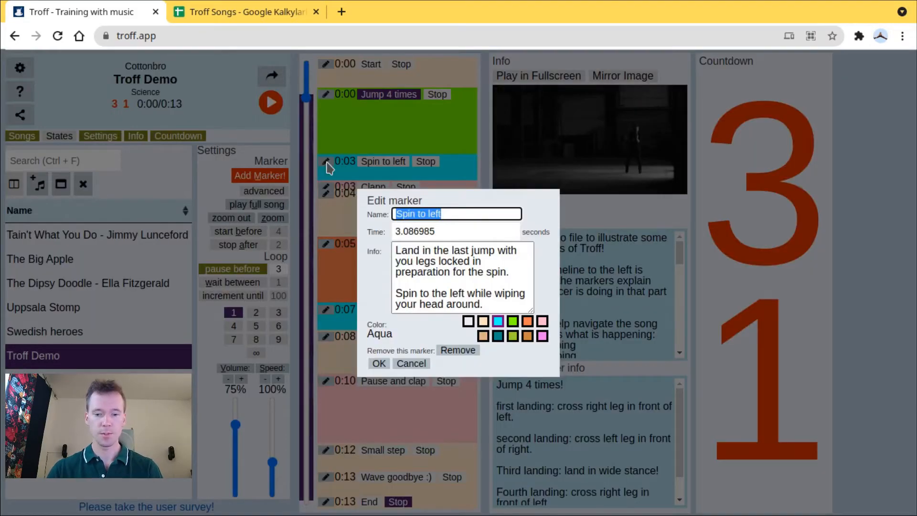
{"action": "type", "text": "Spin"}
{"action": "key", "text": "Return"}
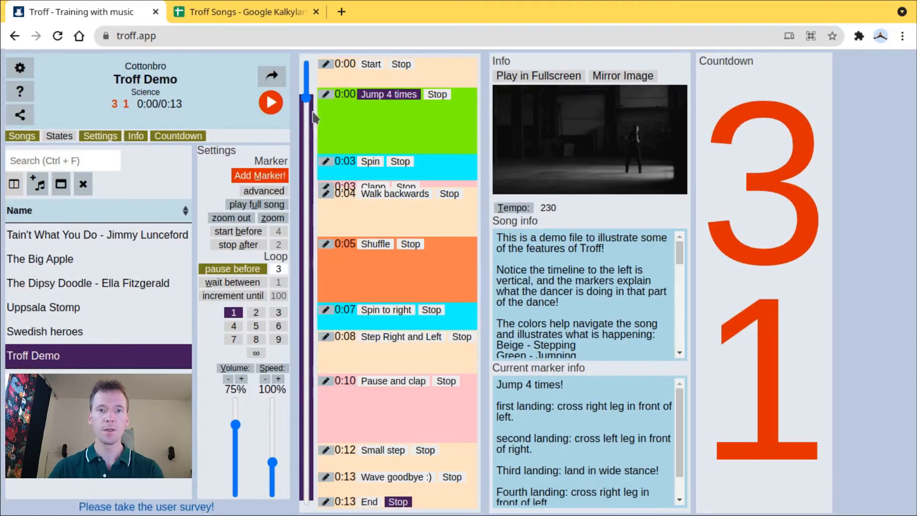
- Rename the Jump 4 times marker as Jump and remove the Step Right and Left marker at 0:08
{"action": "left_click", "coordinate": [326, 95]}
{"action": "type", "text": "Jump"}
{"action": "key", "text": "Return"}
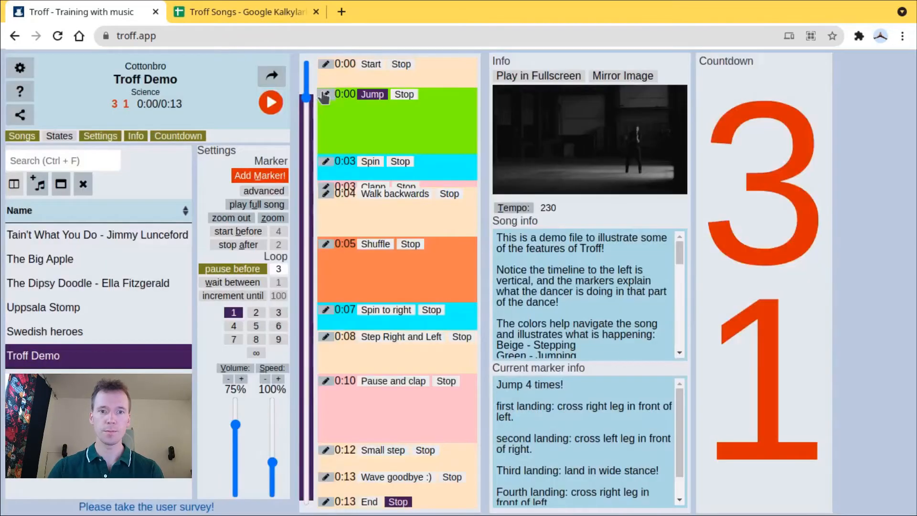
{"action": "left_click", "coordinate": [326, 337]}
{"action": "left_click", "coordinate": [449, 350]}
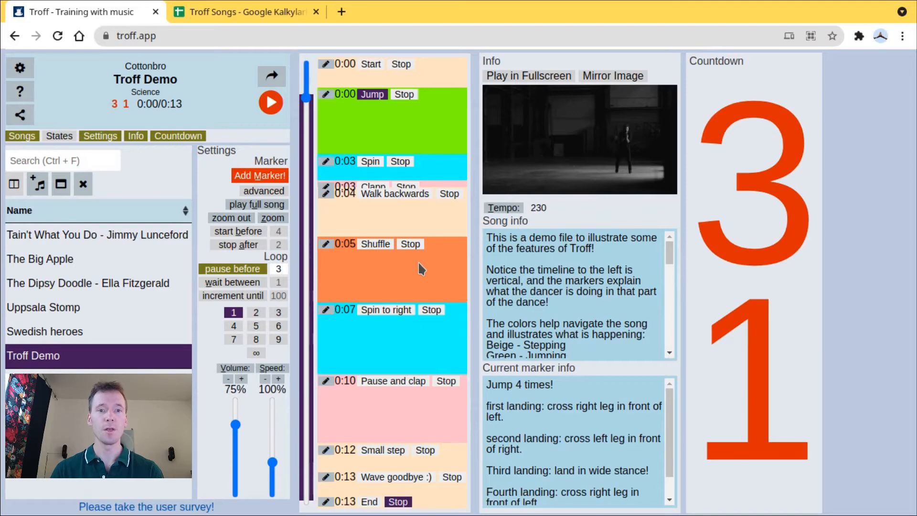
- Upload the edited Troff Demo song, copy its new share link and close the upload message
{"action": "left_click", "coordinate": [272, 76]}
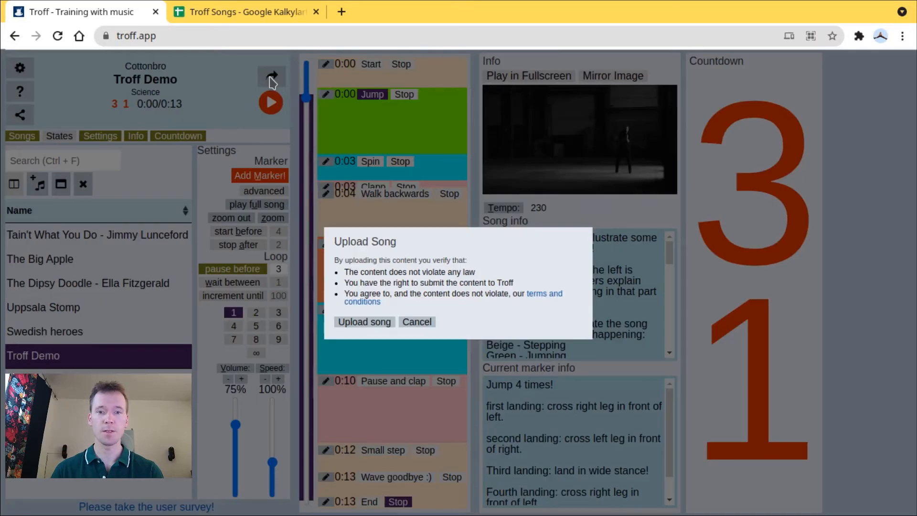
{"action": "left_click", "coordinate": [365, 323]}
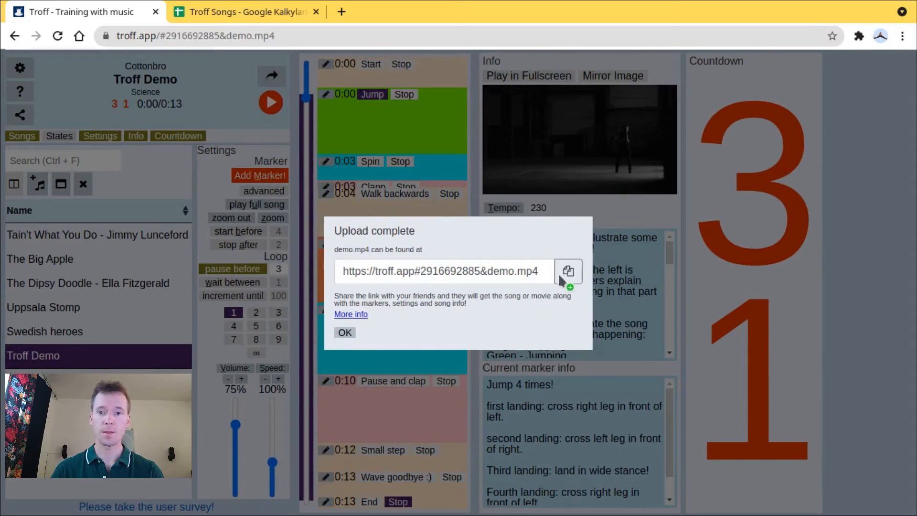
{"action": "left_click", "coordinate": [563, 277]}
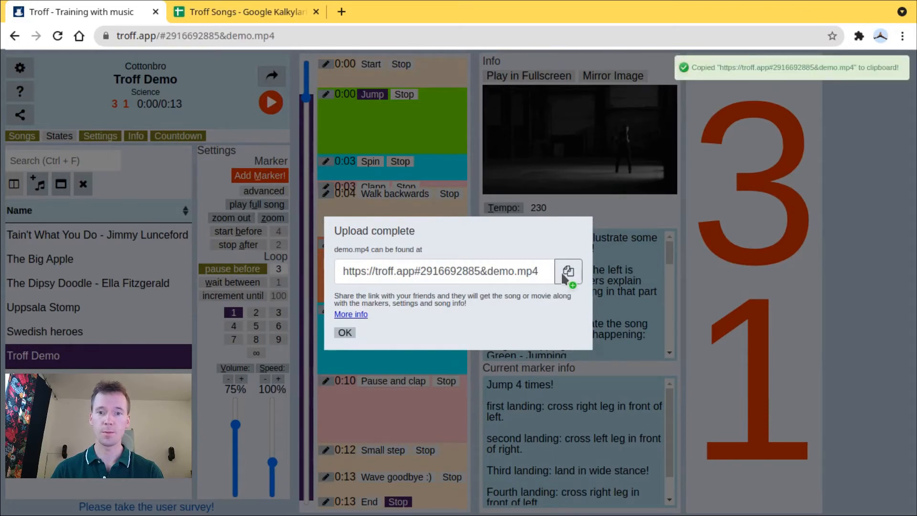
{"action": "left_click", "coordinate": [344, 333]}
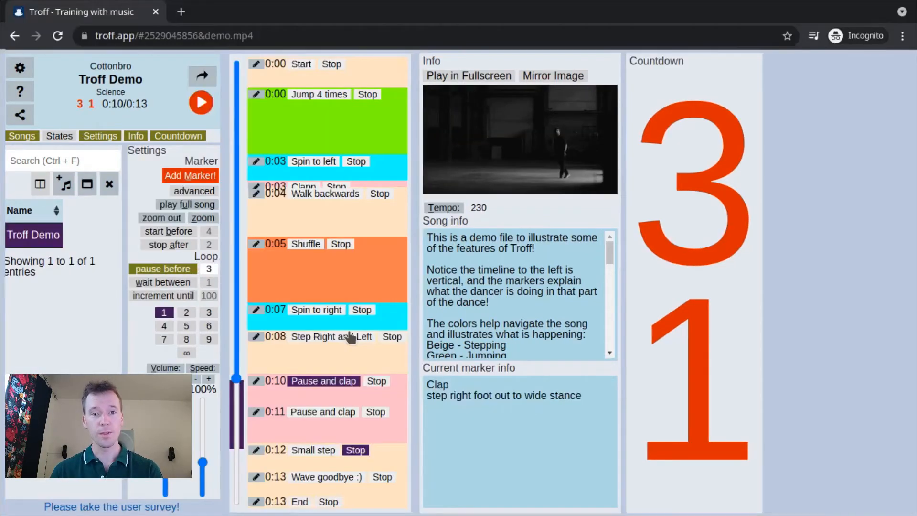
{"action": "left_click", "coordinate": [280, 36]}
{"action": "right_click", "coordinate": [280, 36]}
{"action": "left_click", "coordinate": [331, 109]}
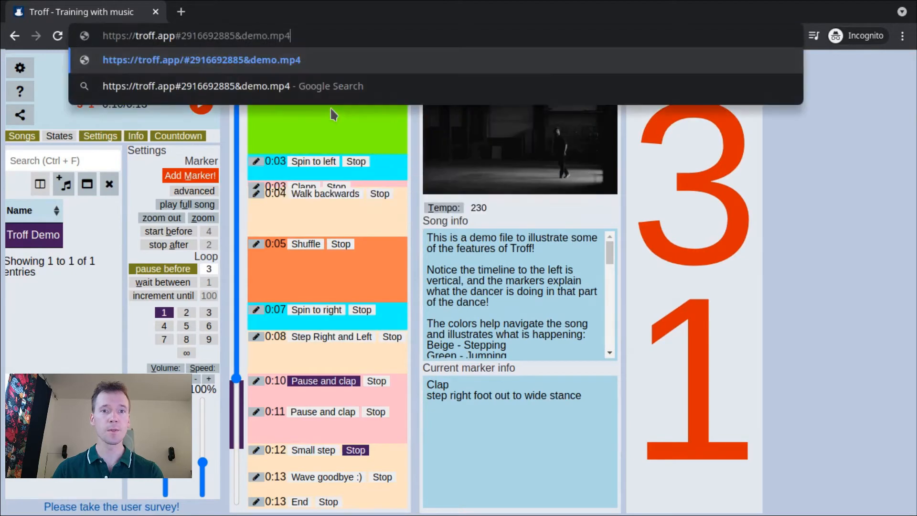
{"action": "key", "text": "Return"}
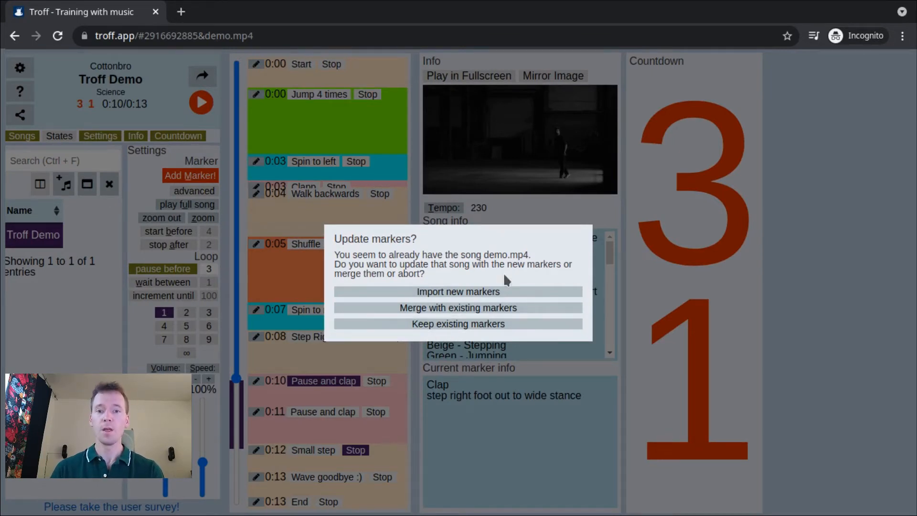
{"action": "left_click", "coordinate": [519, 297]}
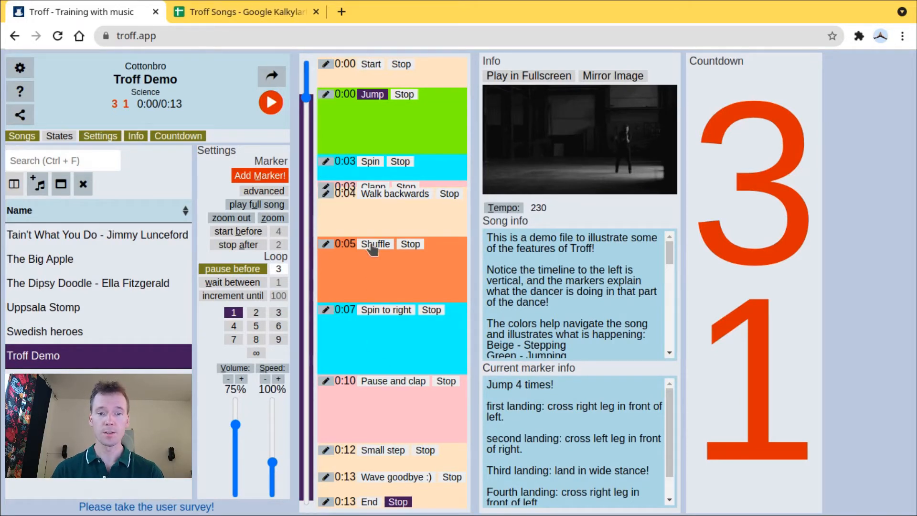
- Delete all Troff Demo markers from Shuffle through Wave goodbye :) as one selected range
{"action": "left_click", "coordinate": [374, 244]}
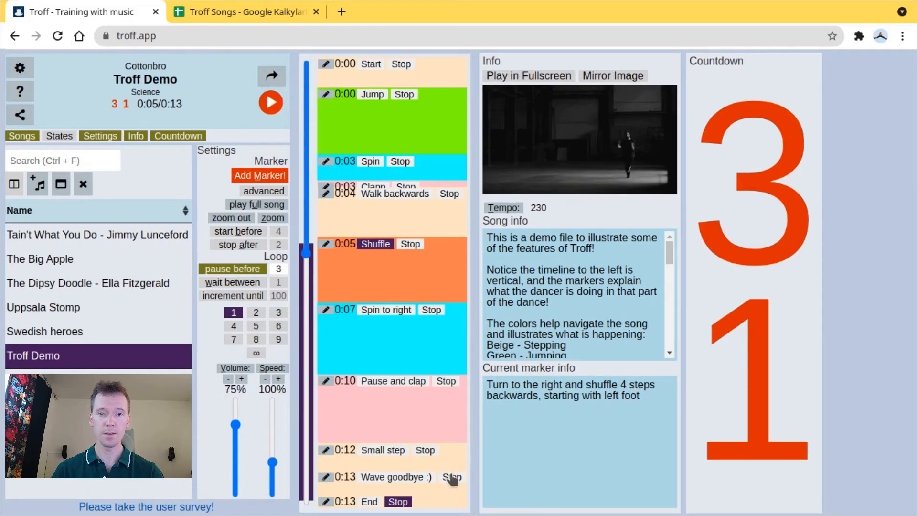
{"action": "left_click", "coordinate": [450, 476]}
{"action": "left_click", "coordinate": [264, 190]}
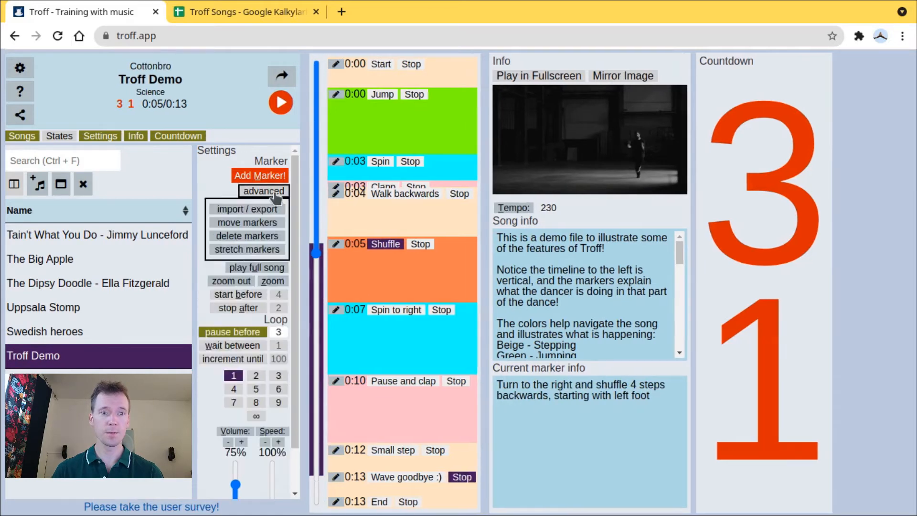
{"action": "left_click", "coordinate": [246, 236]}
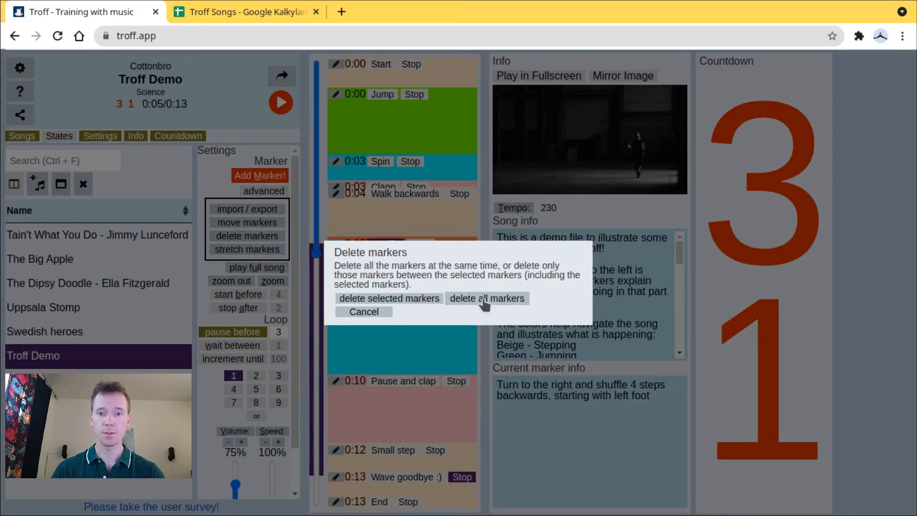
{"action": "left_click", "coordinate": [368, 299]}
{"action": "left_click", "coordinate": [257, 192]}
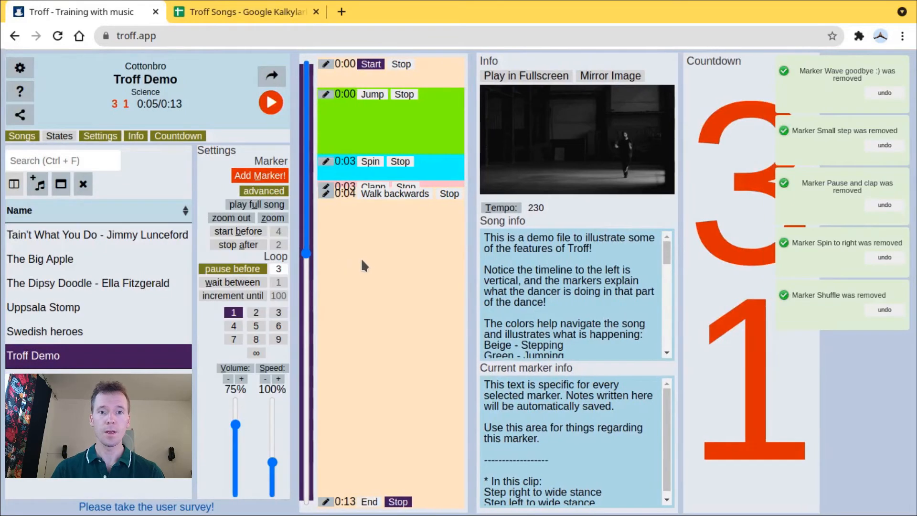
- Rename the Jump marker as jump 4 times
{"action": "left_click", "coordinate": [326, 95]}
{"action": "type", "text": "j"}
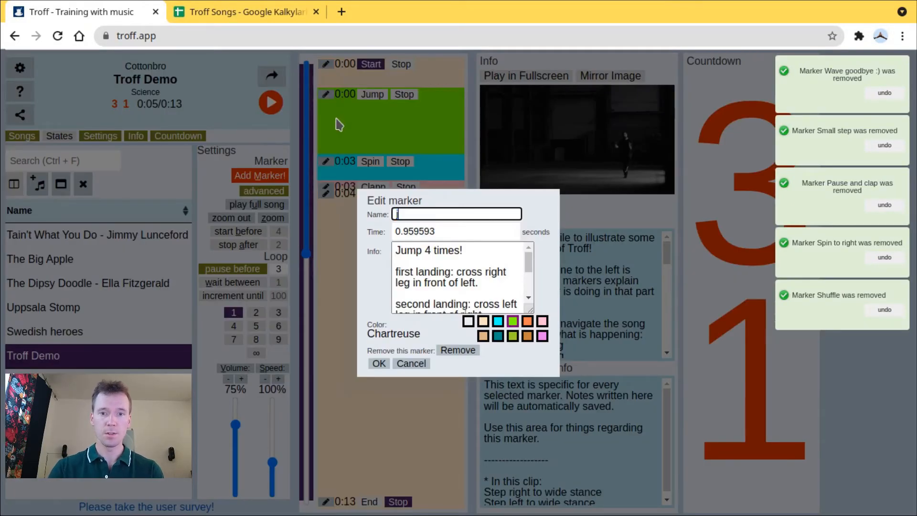
{"action": "type", "text": "ump 4 times"}
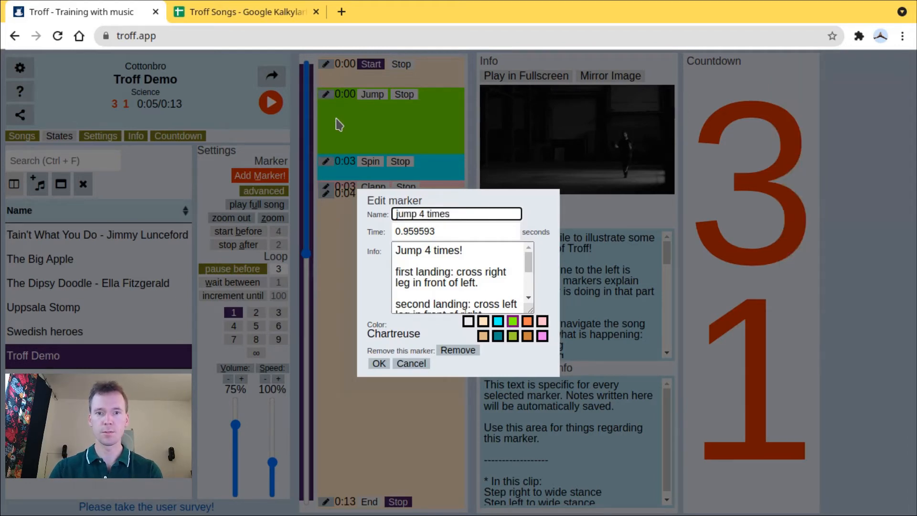
{"action": "key", "text": "Return"}
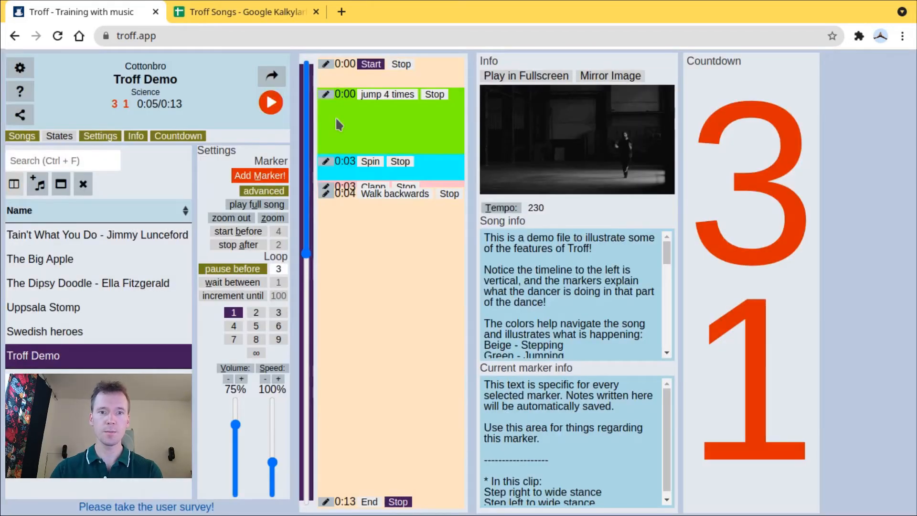
- Rename the Spin marker as Spin to the left
{"action": "left_click", "coordinate": [326, 161]}
{"action": "left_click", "coordinate": [461, 214]}
{"action": "type", "text": "to the "}
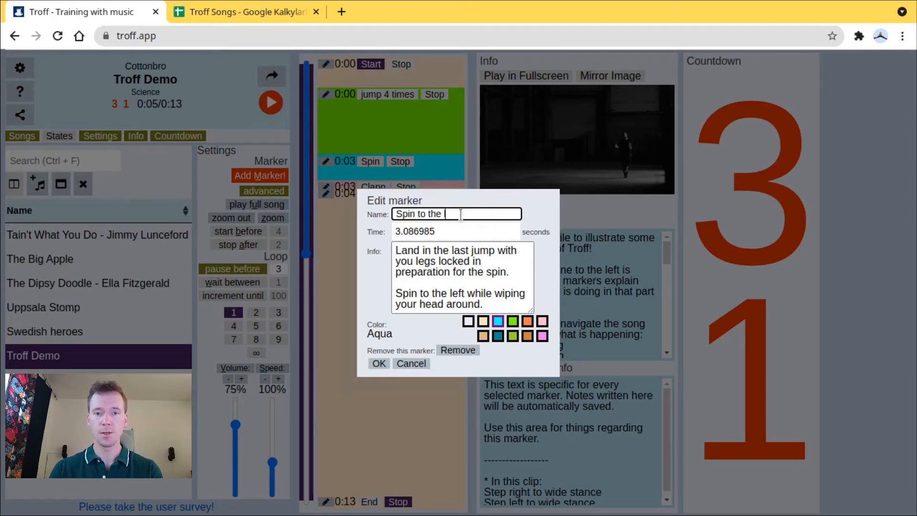
{"action": "type", "text": "left"}
{"action": "key", "text": "Return"}
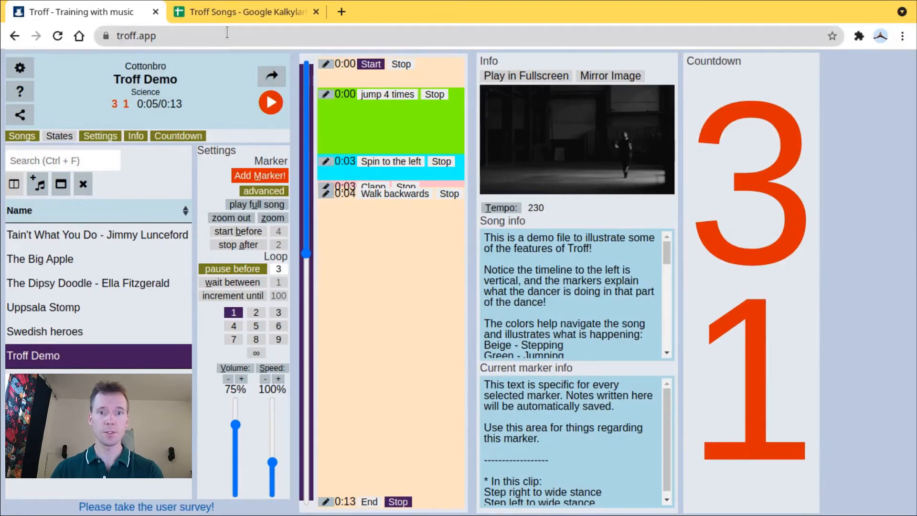
- Upload the edited Troff Demo song and copy its new share link
{"action": "left_click", "coordinate": [271, 77]}
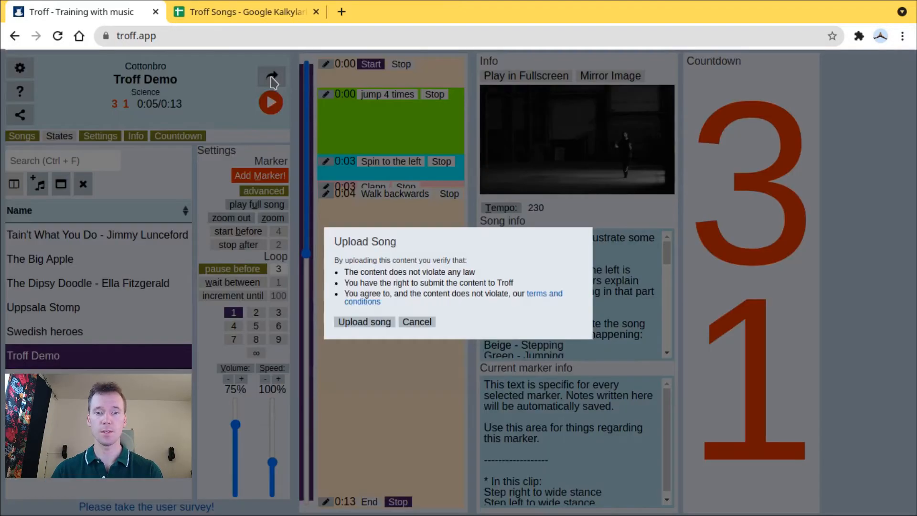
{"action": "left_click", "coordinate": [359, 322]}
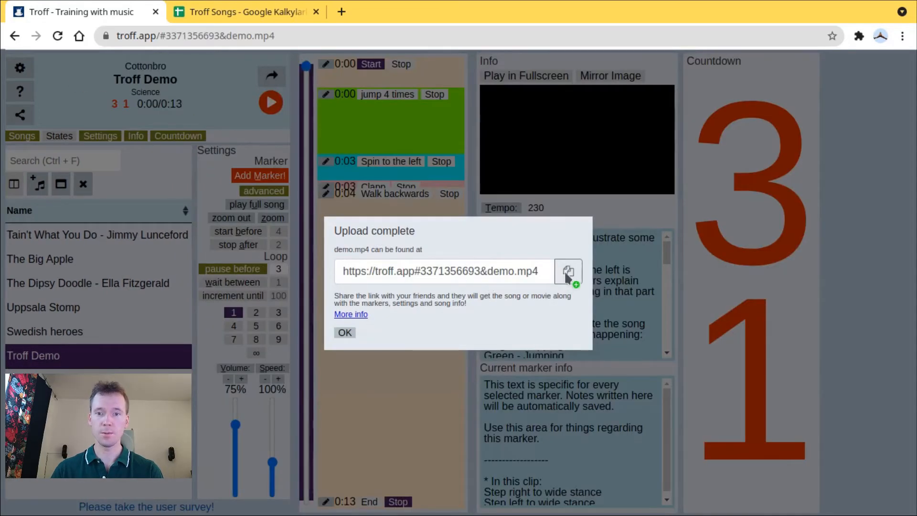
{"action": "left_click", "coordinate": [567, 273]}
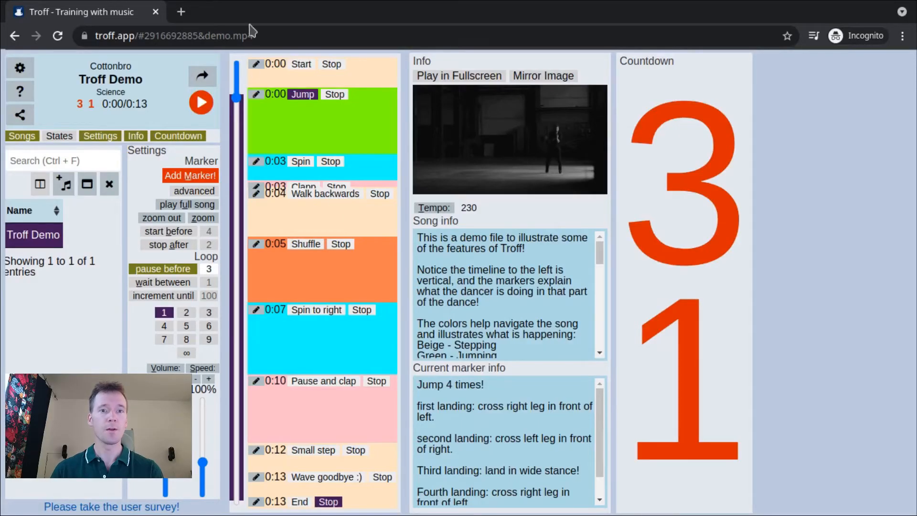
- Load the copied share link in the incognito window and merge its markers with the existing ones
{"action": "left_click", "coordinate": [268, 36]}
{"action": "right_click", "coordinate": [268, 36]}
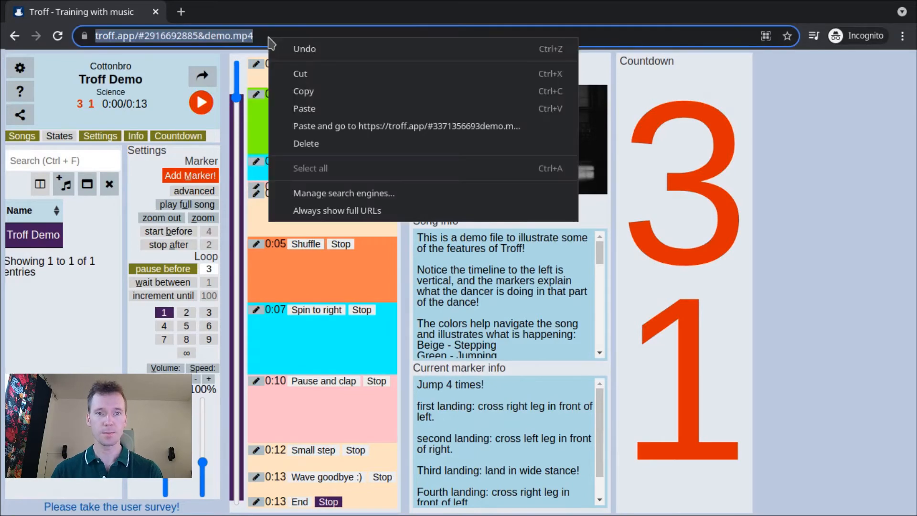
{"action": "left_click", "coordinate": [320, 108]}
{"action": "key", "text": "Return"}
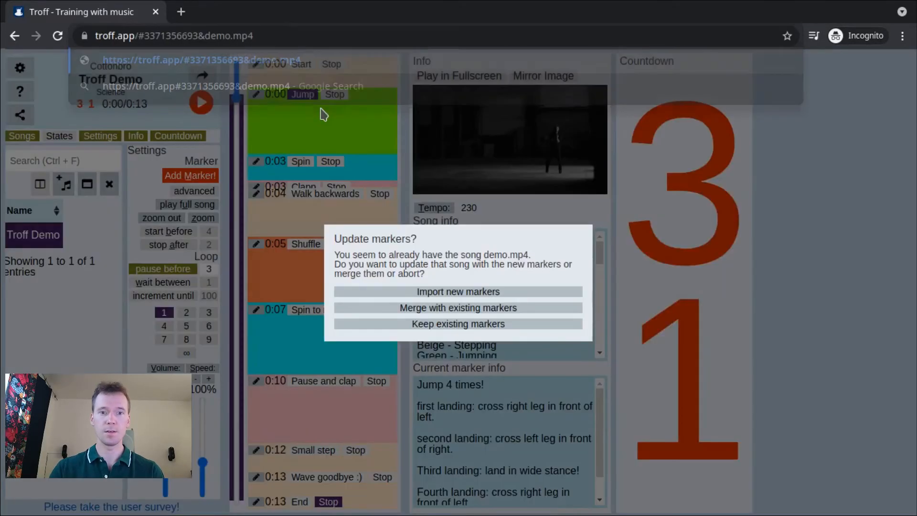
{"action": "left_click", "coordinate": [401, 309]}
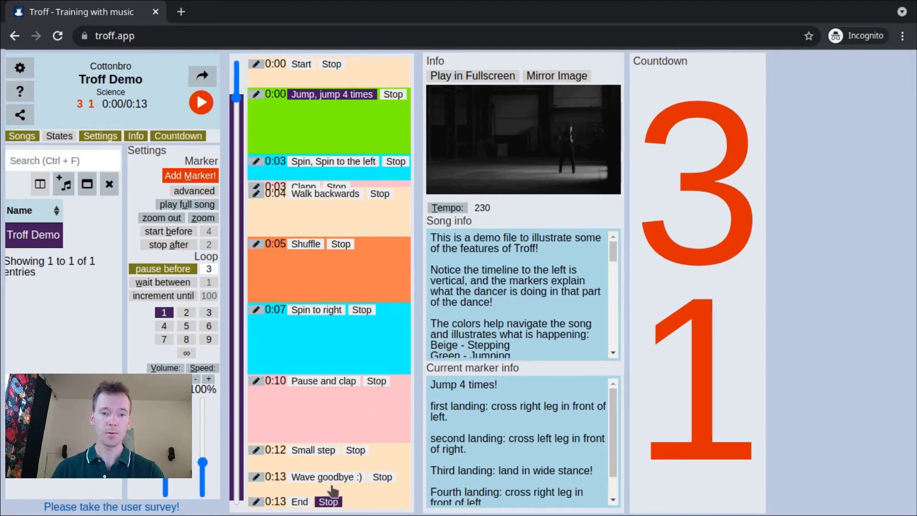
{"action": "double_click", "coordinate": [281, 477]}
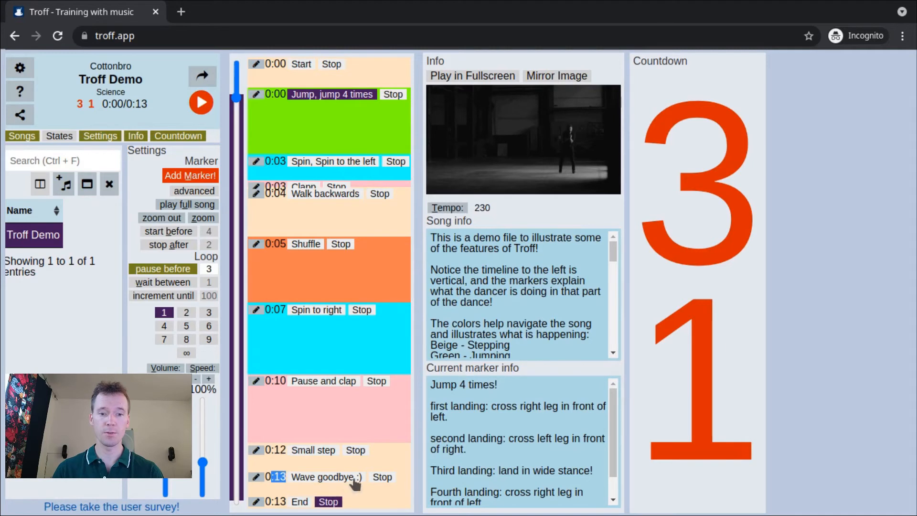
{"action": "left_click", "coordinate": [270, 476]}
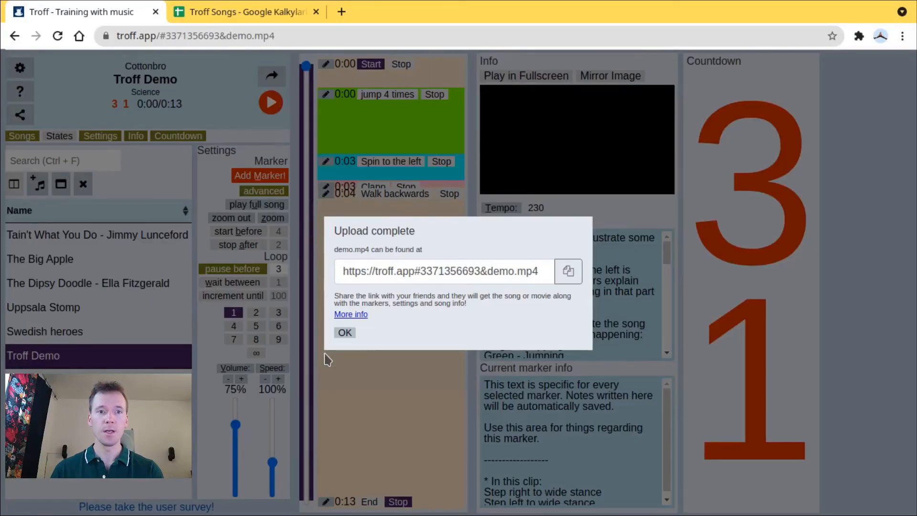
- Close the upload message in the regular window and review the song names and links in the Troff Songs spreadsheet
{"action": "left_click", "coordinate": [344, 333]}
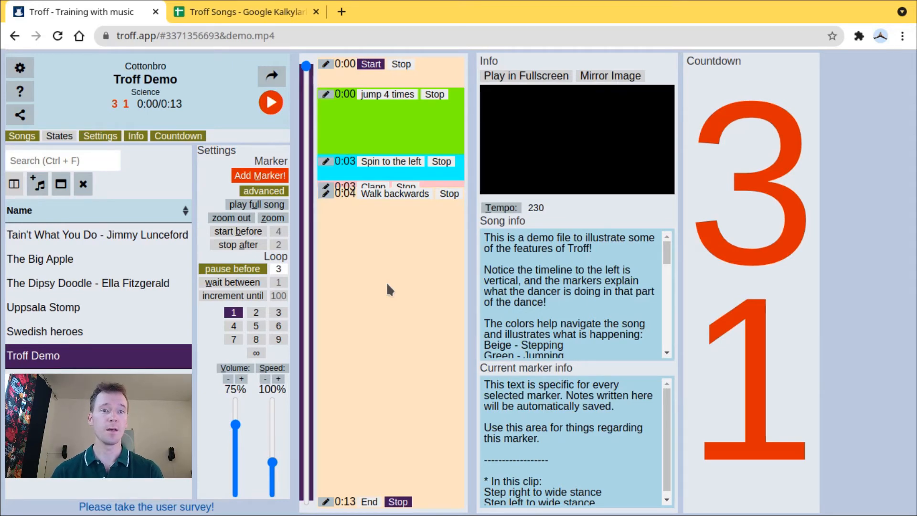
{"action": "left_click", "coordinate": [235, 10]}
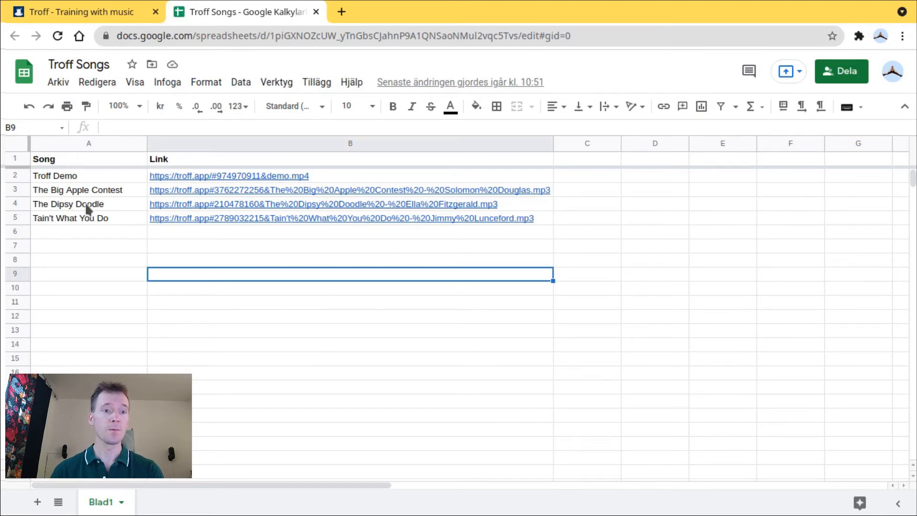
{"action": "left_click_drag", "start_coordinate": [92, 179], "coordinate": [88, 260]}
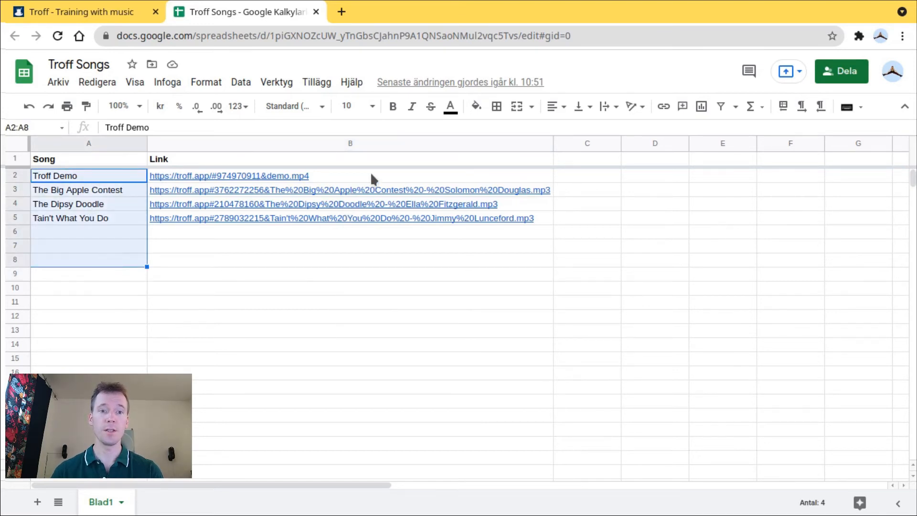
{"action": "left_click_drag", "start_coordinate": [371, 175], "coordinate": [351, 277]}
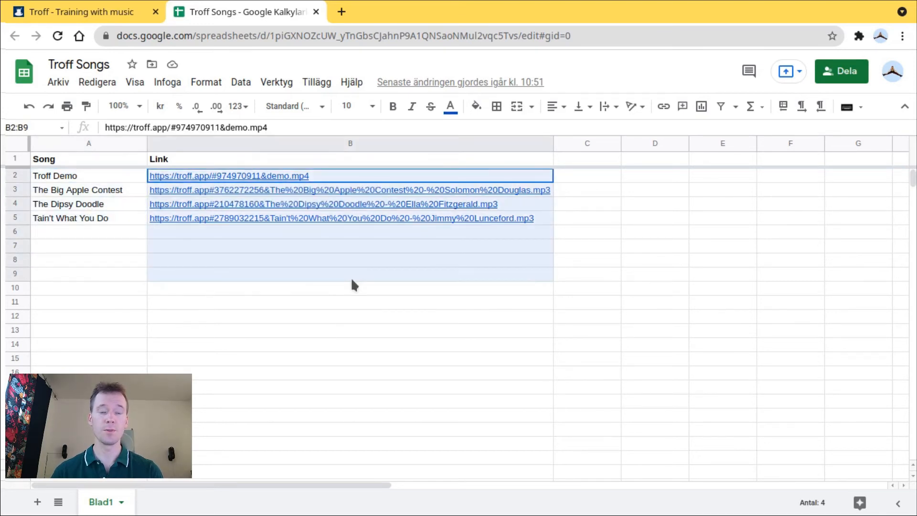
{"action": "left_click", "coordinate": [389, 305]}
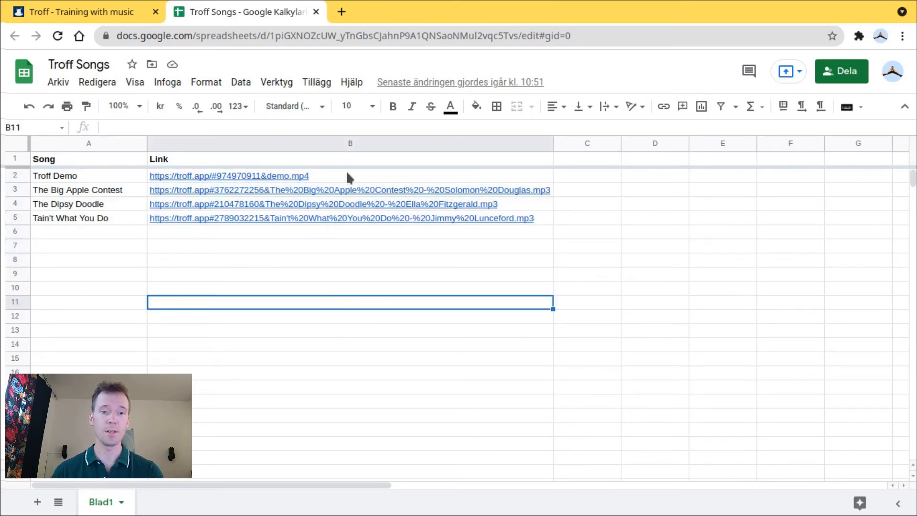
{"action": "mouse_move", "coordinate": [351, 202]}
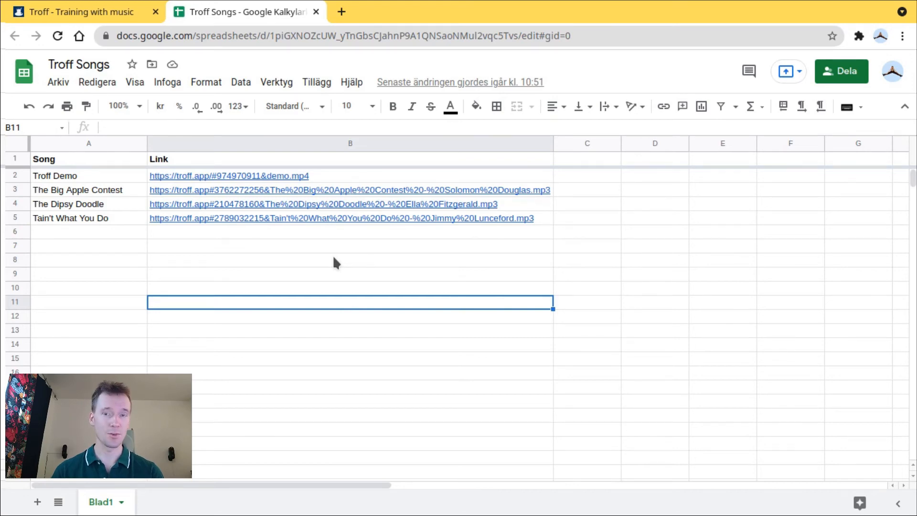
- Open The Big Apple in Troff, export its markers and settings, and copy the exported text
{"action": "left_click", "coordinate": [104, 18]}
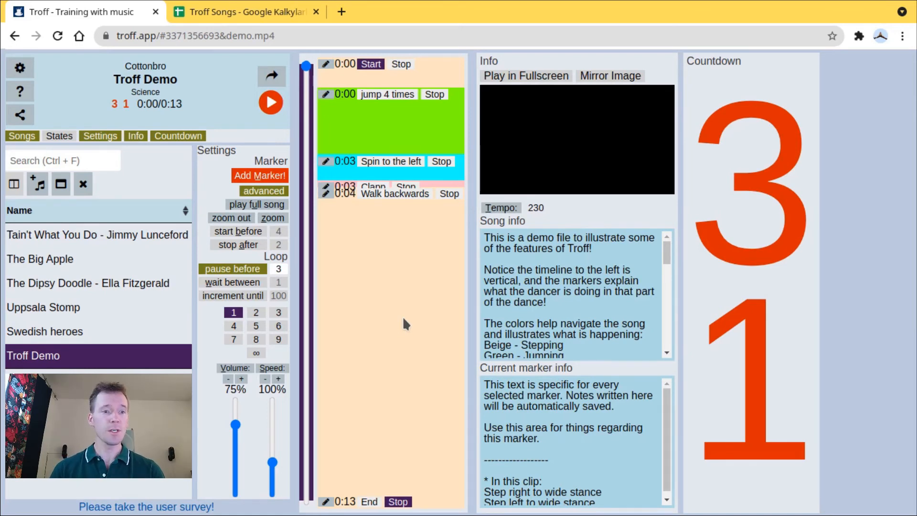
{"action": "left_click", "coordinate": [97, 260]}
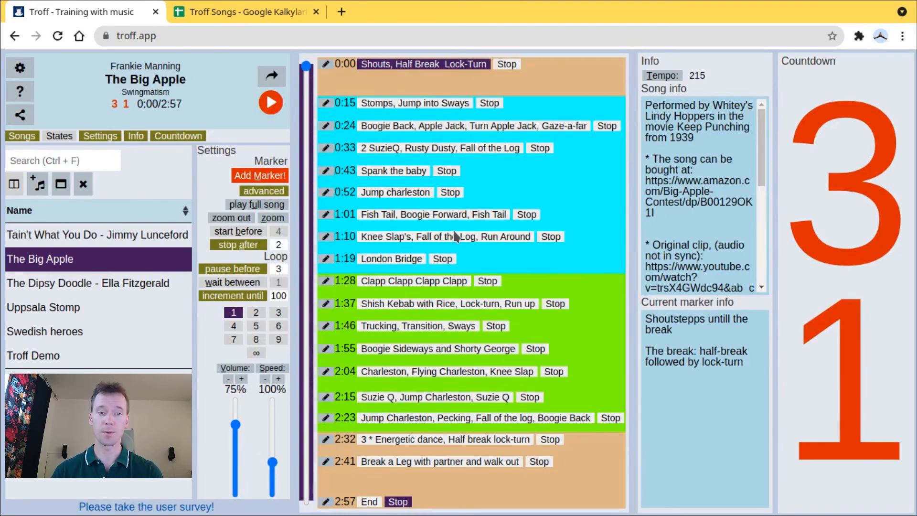
{"action": "left_click", "coordinate": [266, 193]}
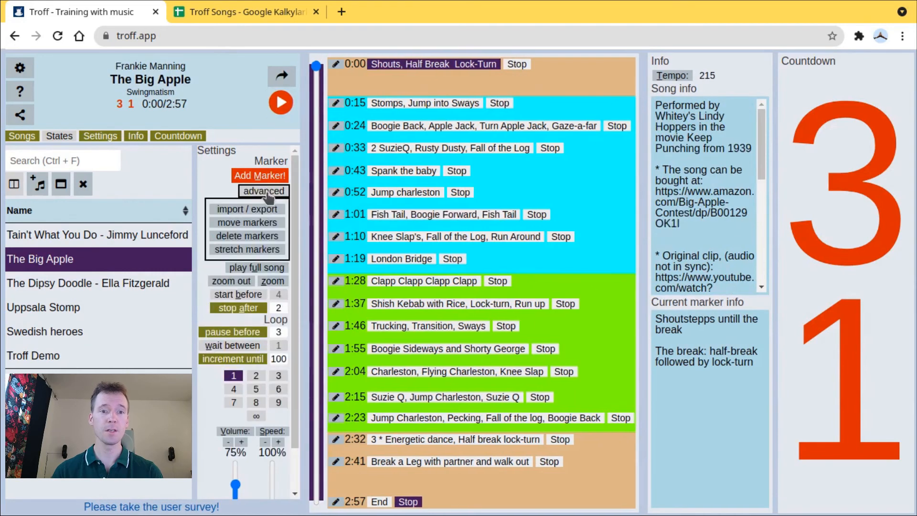
{"action": "left_click", "coordinate": [246, 210]}
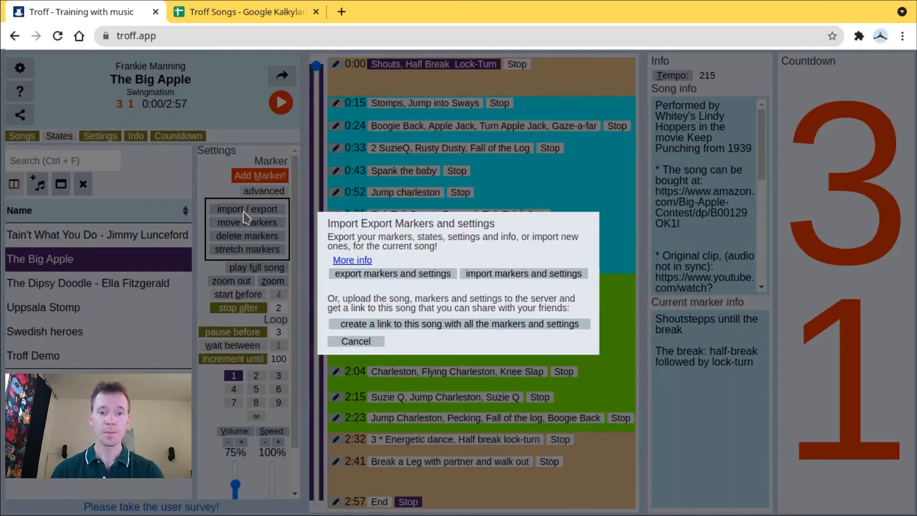
{"action": "left_click", "coordinate": [398, 274]}
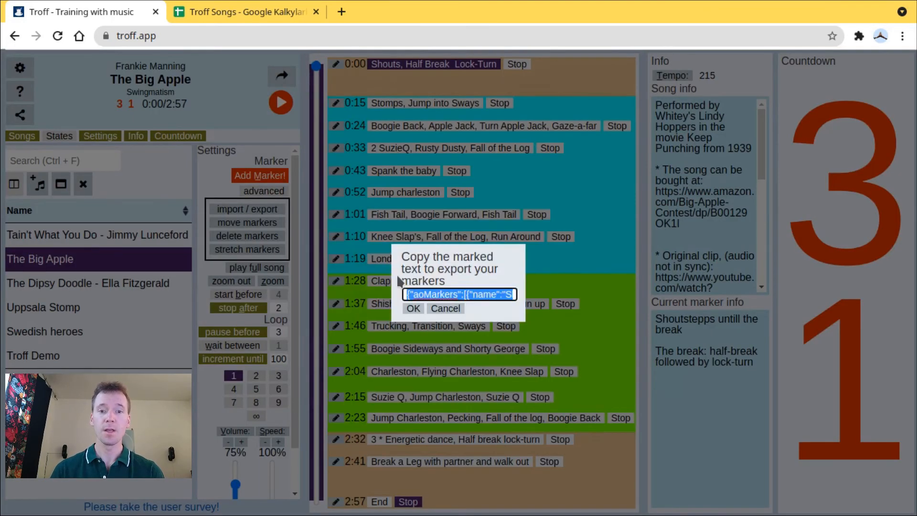
{"action": "right_click", "coordinate": [455, 294]}
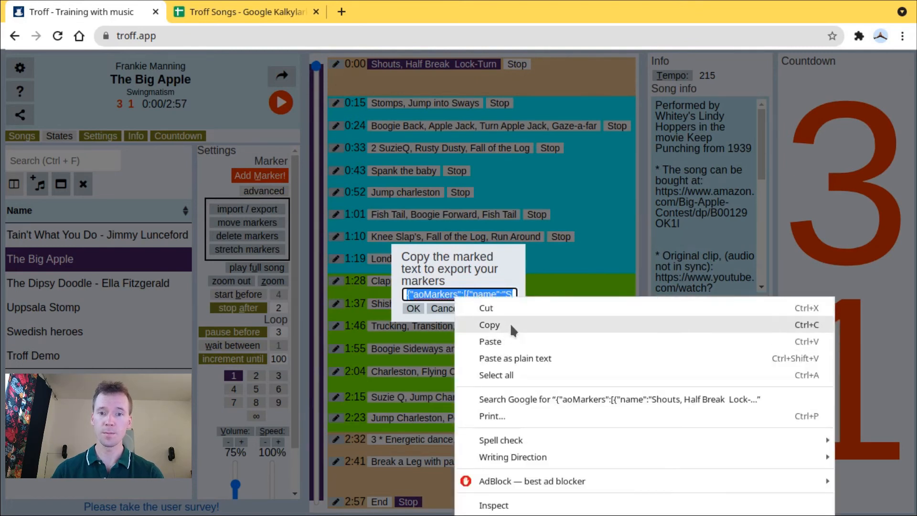
{"action": "left_click", "coordinate": [497, 320]}
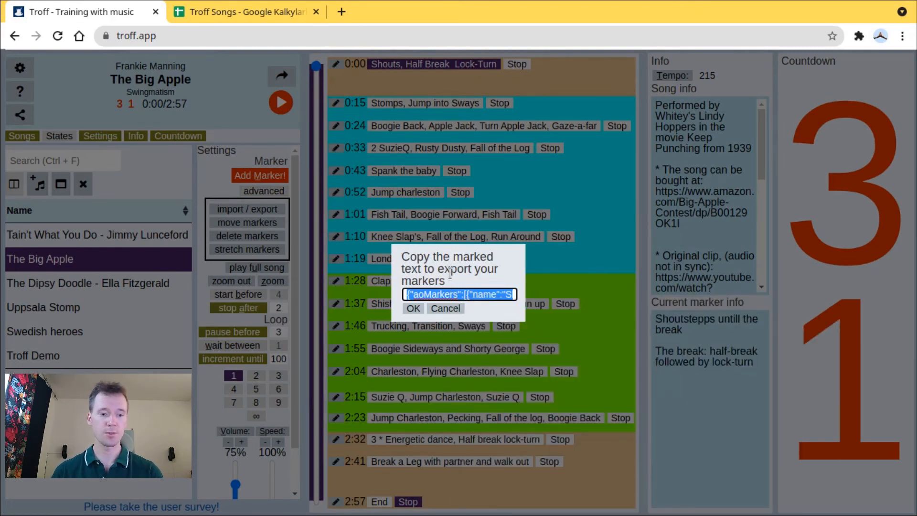
{"action": "left_click", "coordinate": [412, 308]}
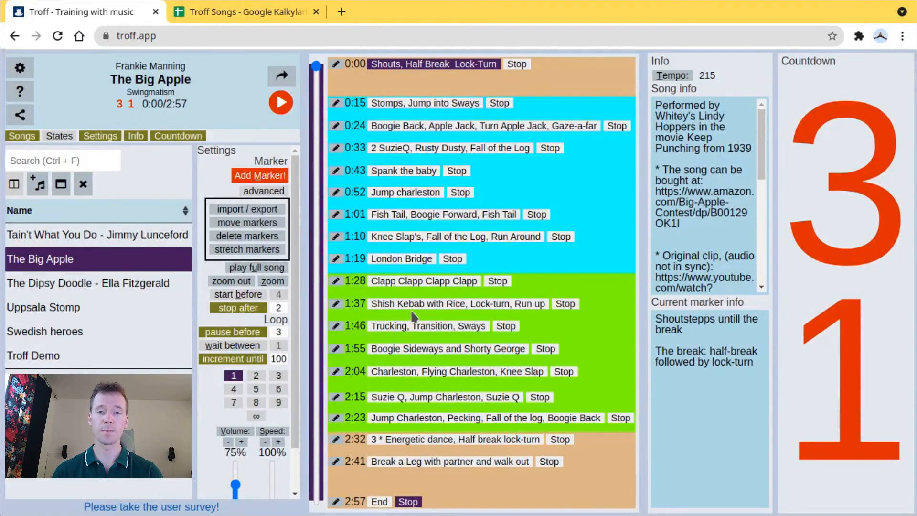
- Switch to the Text editor and paste the exported marker text into the untitled document
{"action": "key", "text": "super+3"}
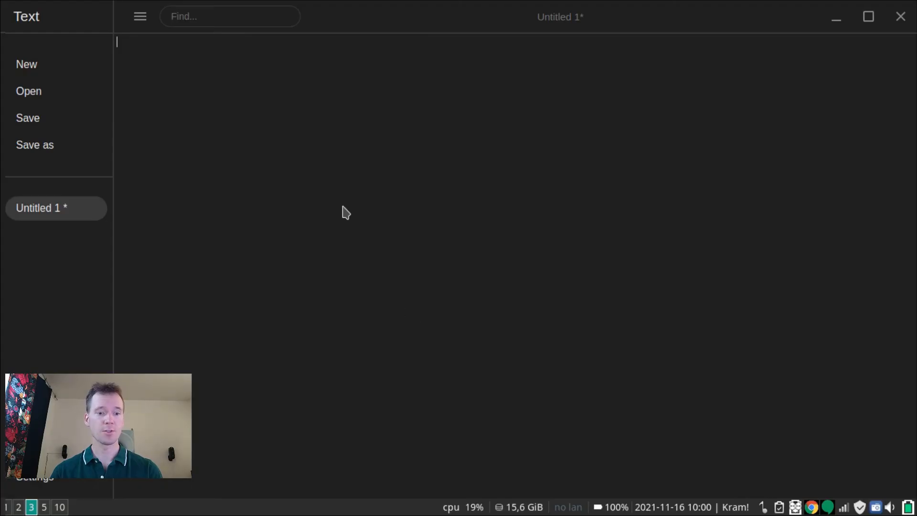
{"action": "right_click", "coordinate": [308, 146]}
{"action": "left_click", "coordinate": [360, 235]}
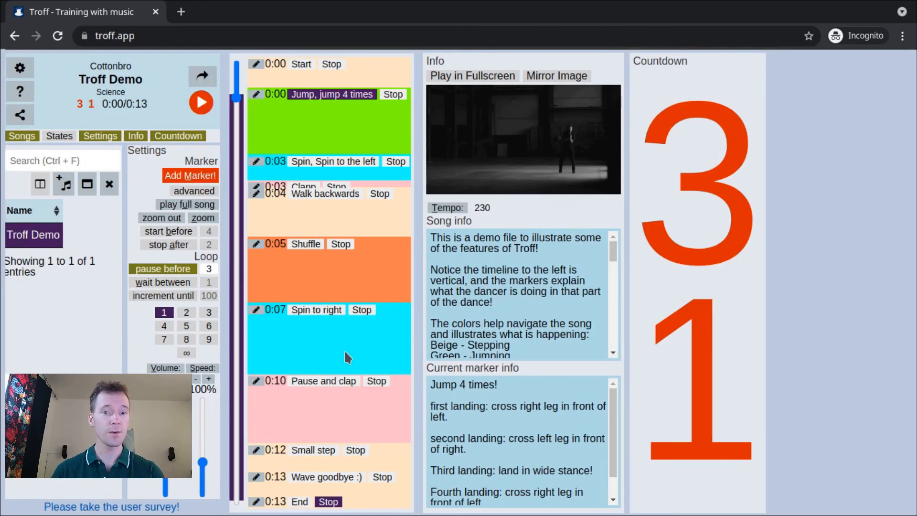
- Add "The Big Apple Contest - Solomon Douglas.mp3" from the Music folder to the incognito session's song list and open it
{"action": "left_click", "coordinate": [66, 188]}
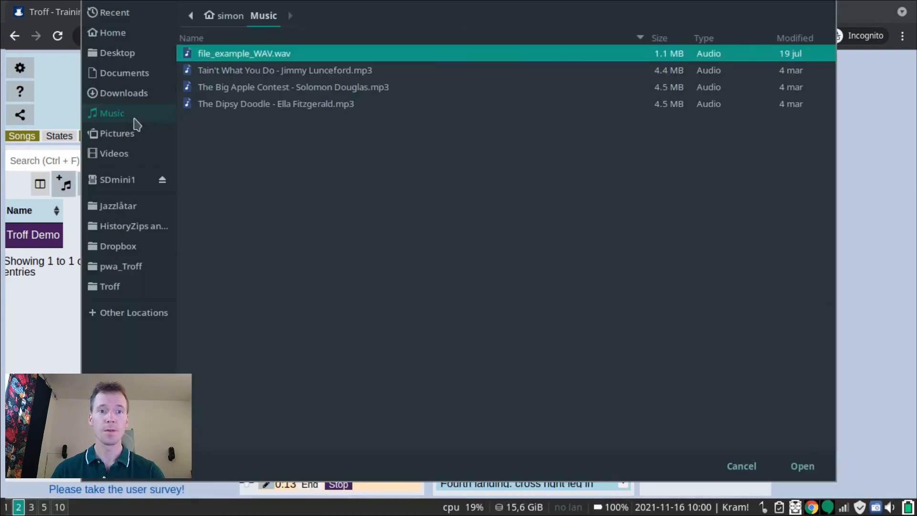
{"action": "left_click", "coordinate": [262, 88]}
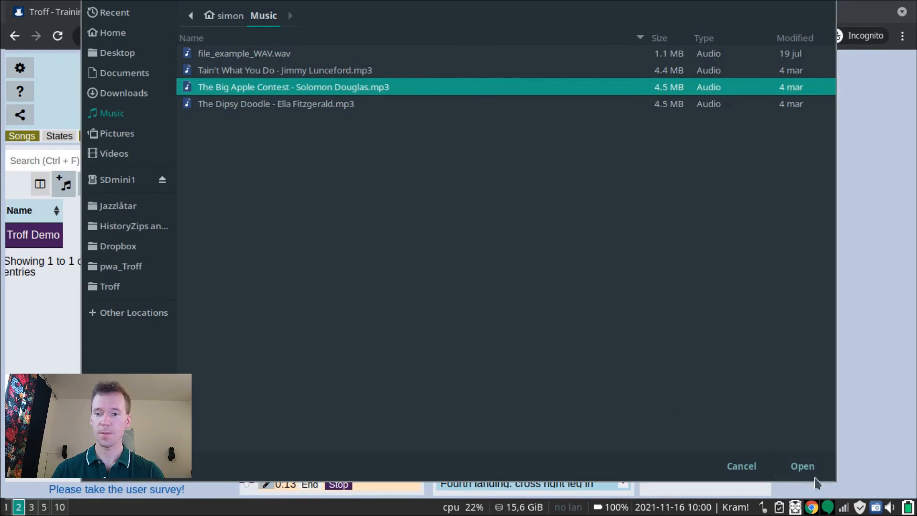
{"action": "left_click", "coordinate": [802, 466]}
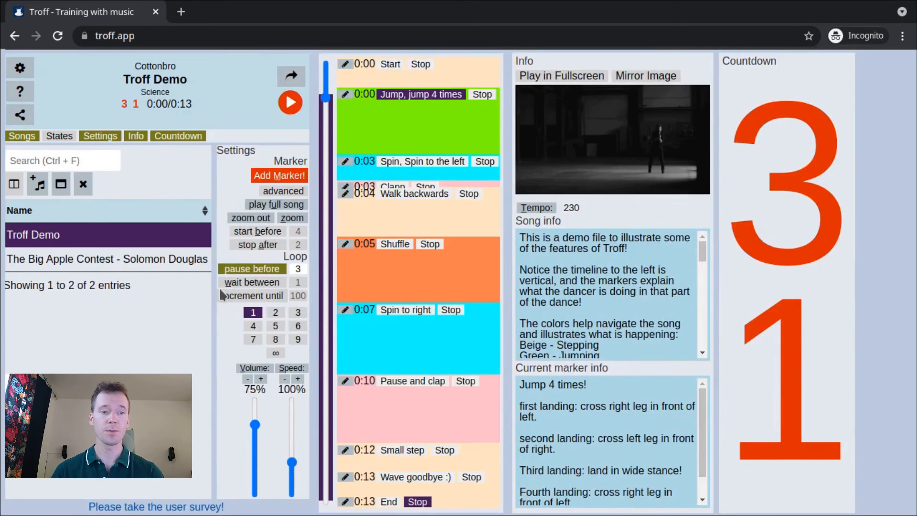
{"action": "left_click", "coordinate": [106, 260]}
- Import markers and settings into The Big Apple Contest song by pasting the copied export text and confirming the import
{"action": "left_click", "coordinate": [275, 191]}
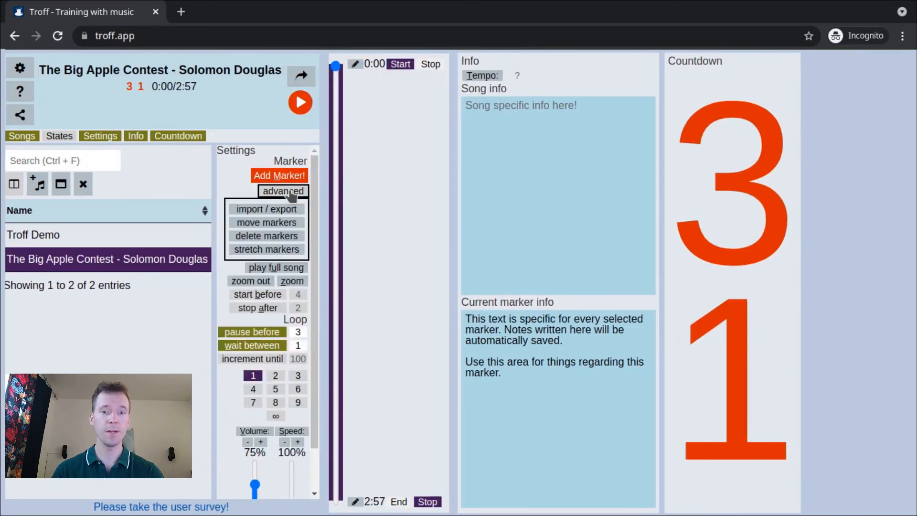
{"action": "left_click", "coordinate": [263, 210]}
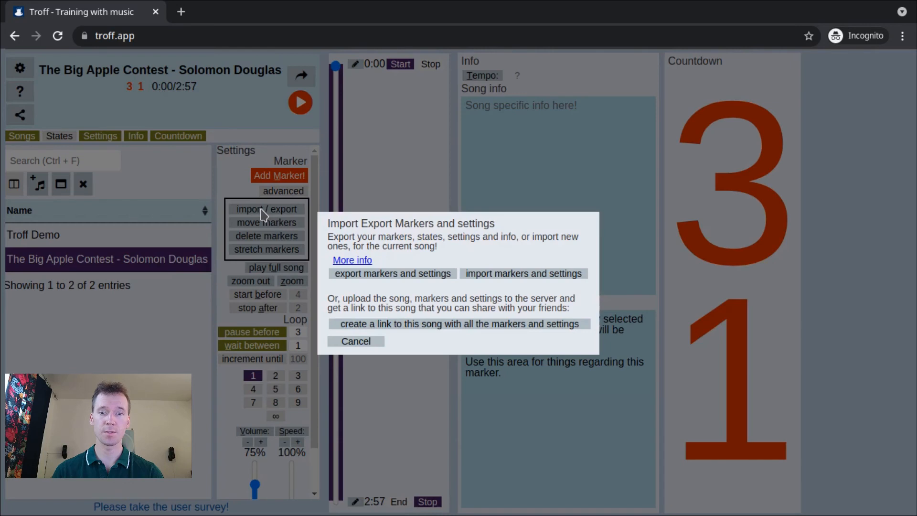
{"action": "left_click", "coordinate": [503, 277]}
{"action": "right_click", "coordinate": [483, 293]}
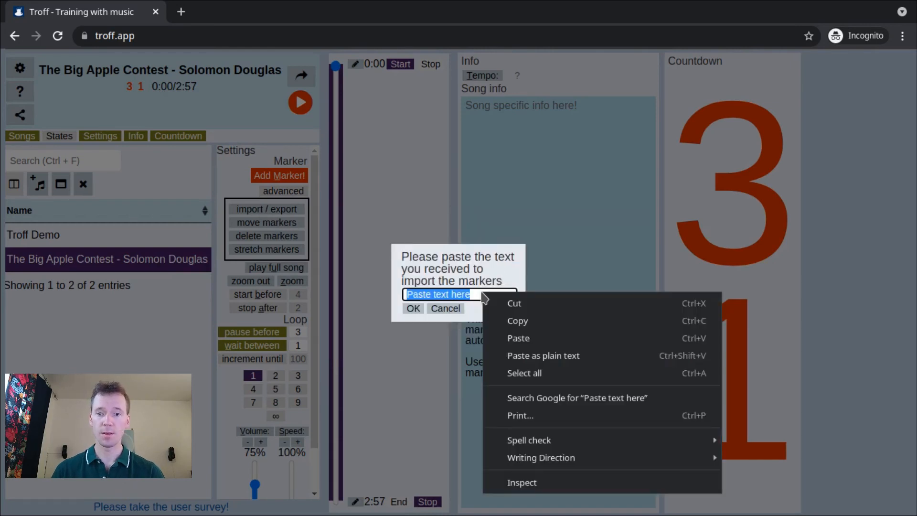
{"action": "left_click", "coordinate": [546, 339]}
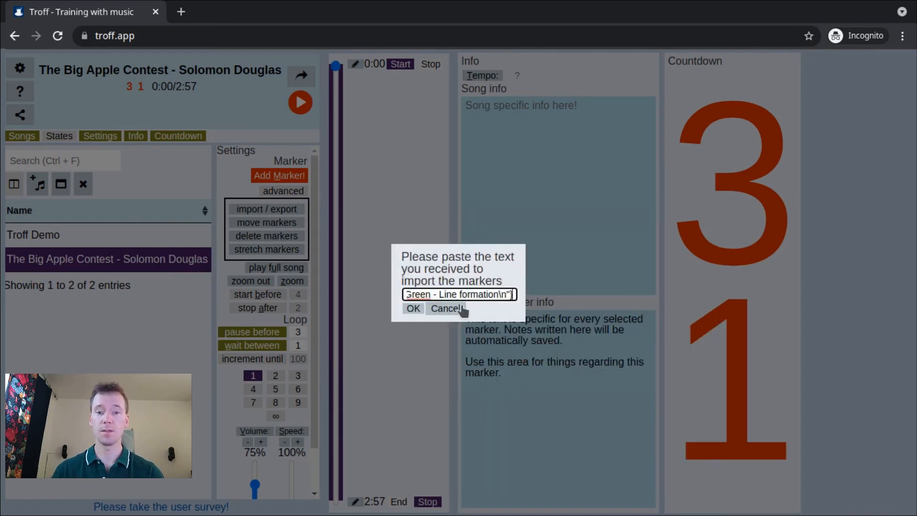
{"action": "left_click", "coordinate": [413, 309]}
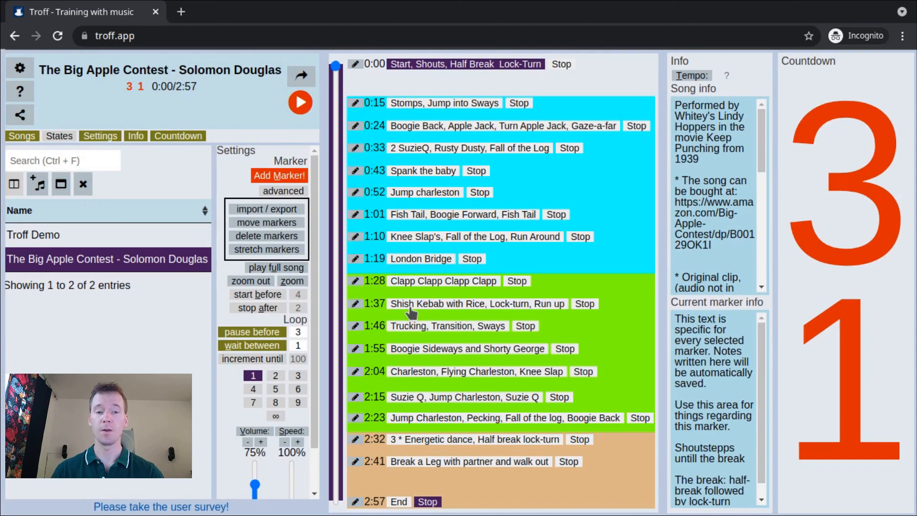